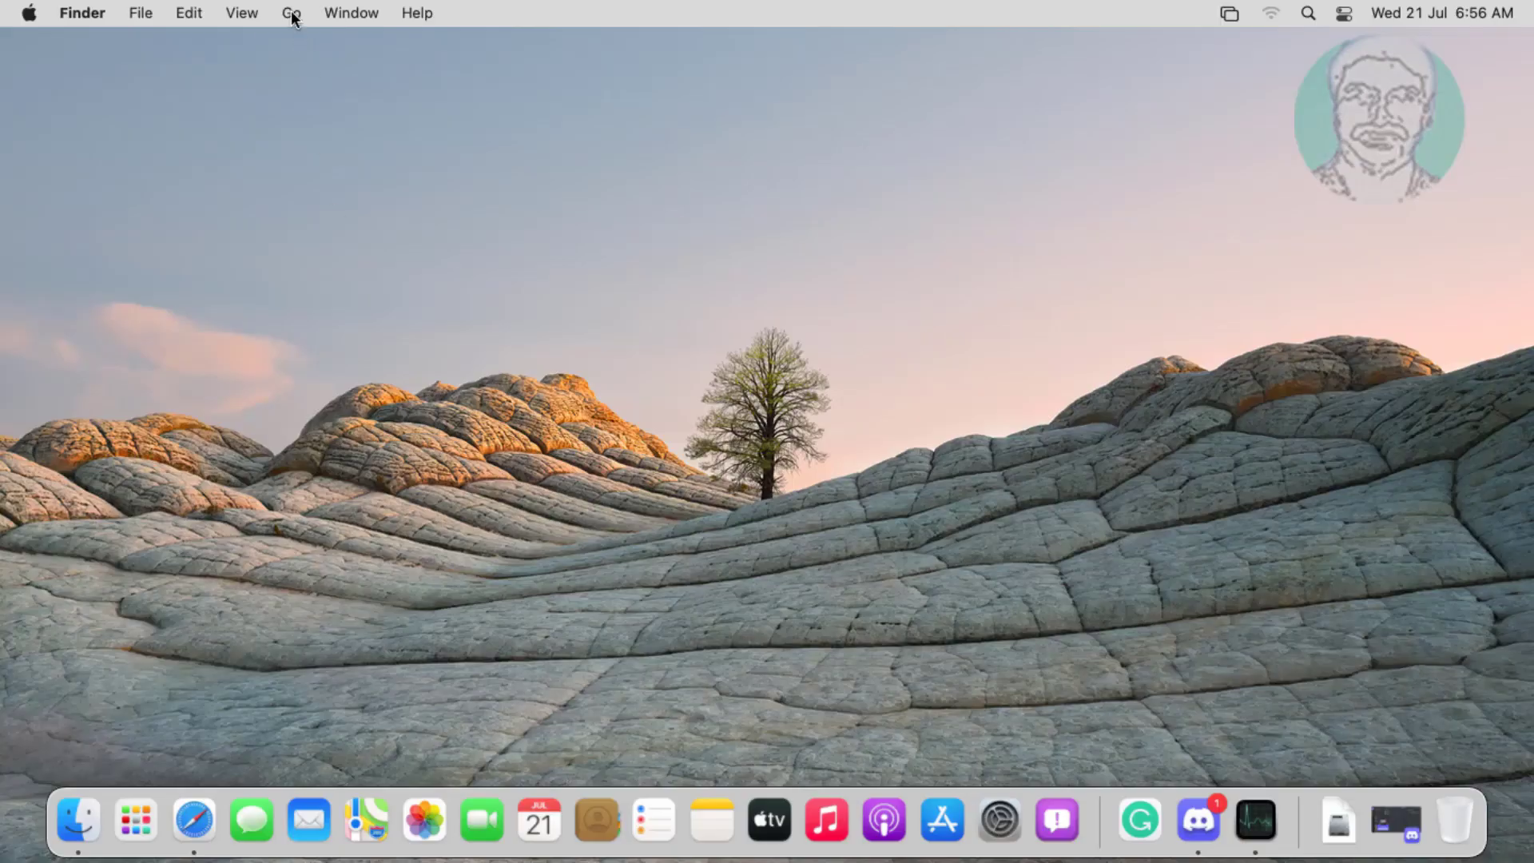
# - Open the Utilities folder from Finder's Go menu
pyautogui.click(292, 15)
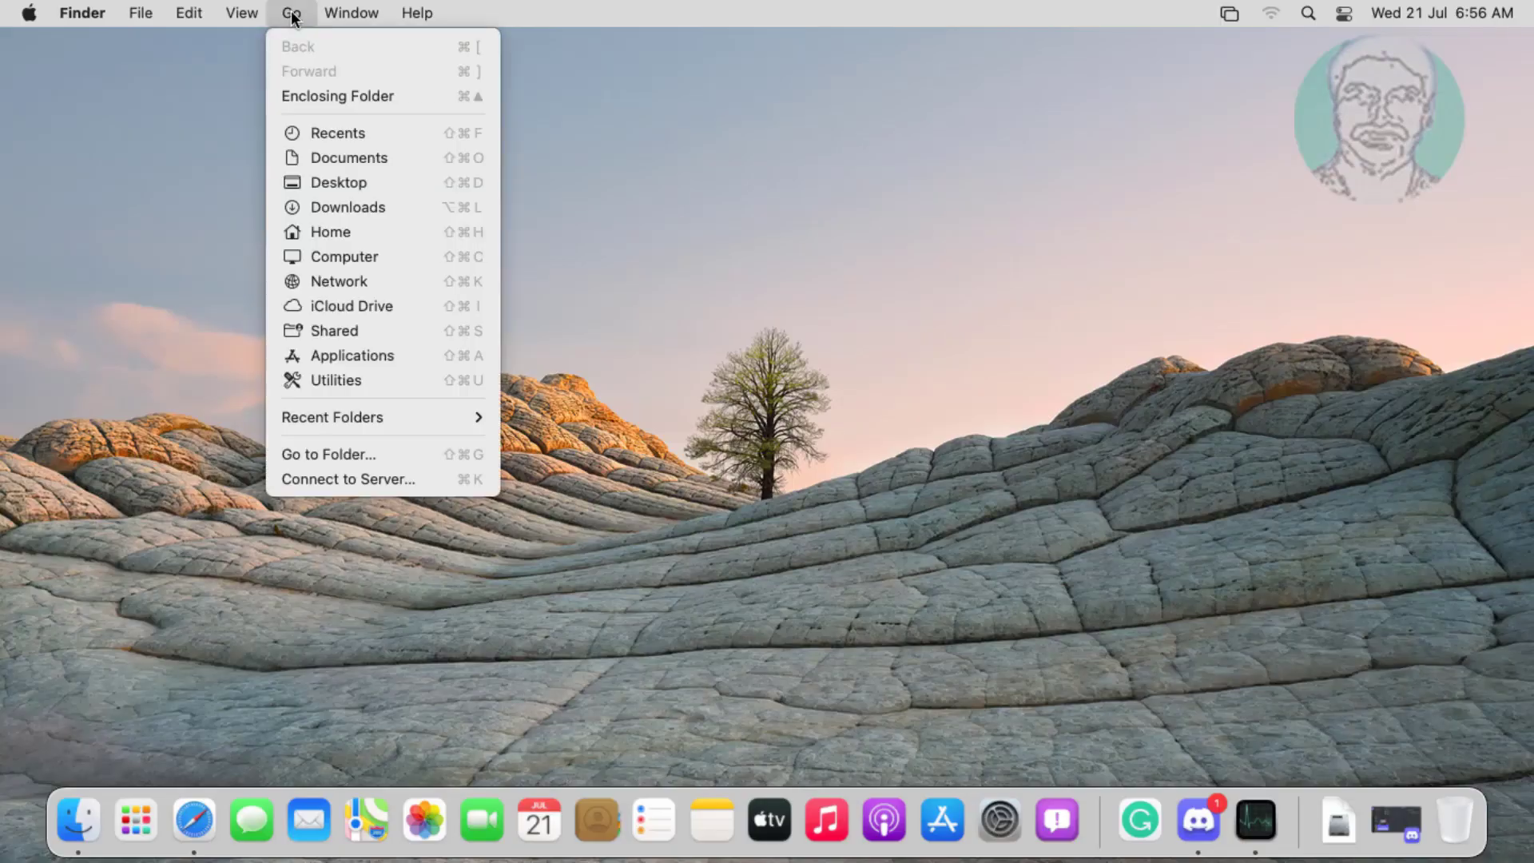
pyautogui.click(387, 374)
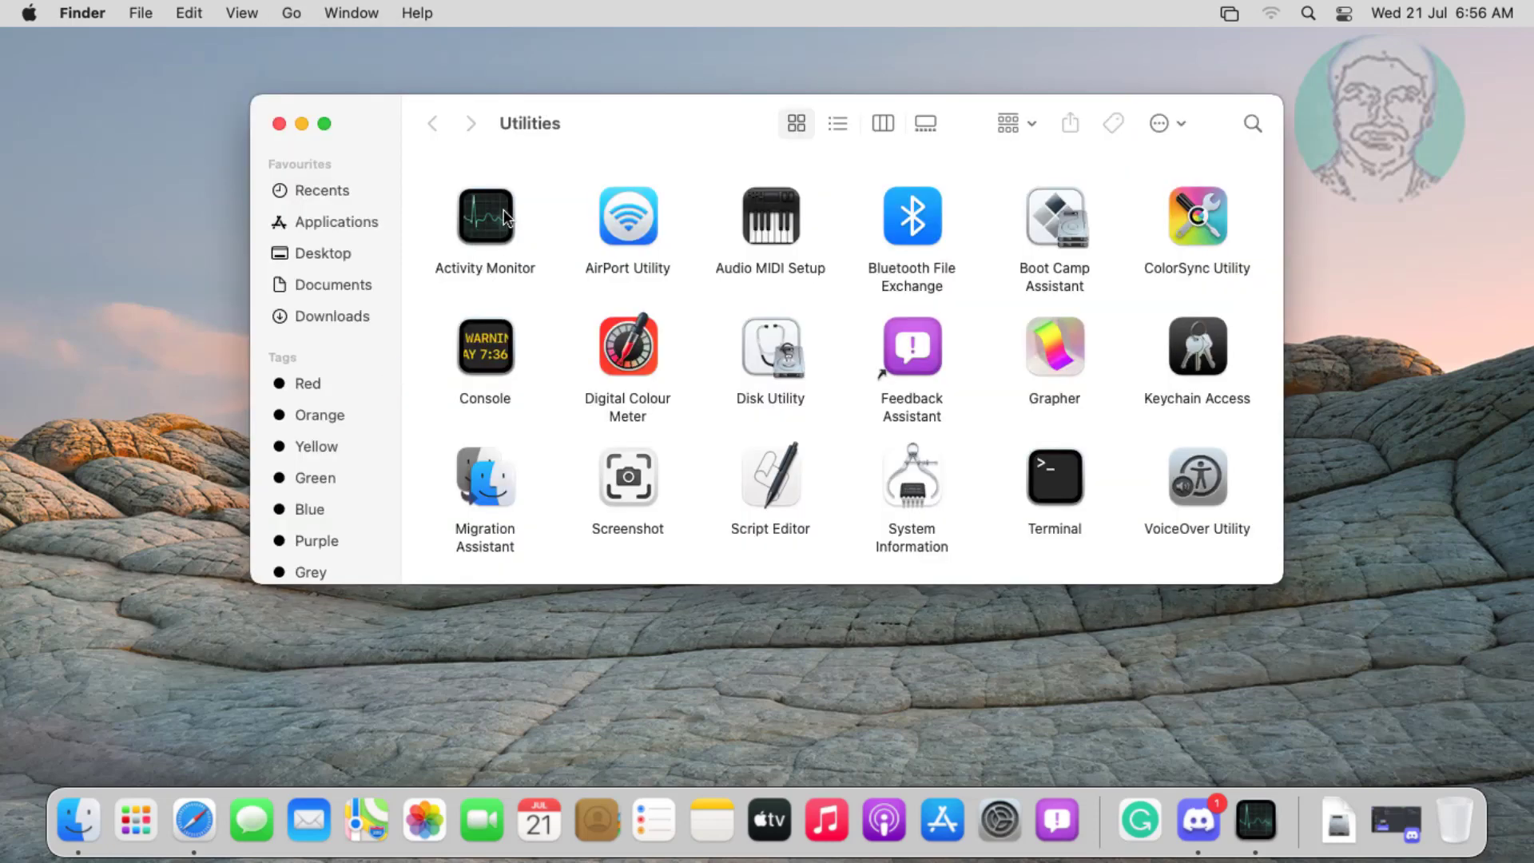
# - Force quit the Discord process in Activity Monitor, then quit Activity Monitor
pyautogui.doubleClick(478, 230)
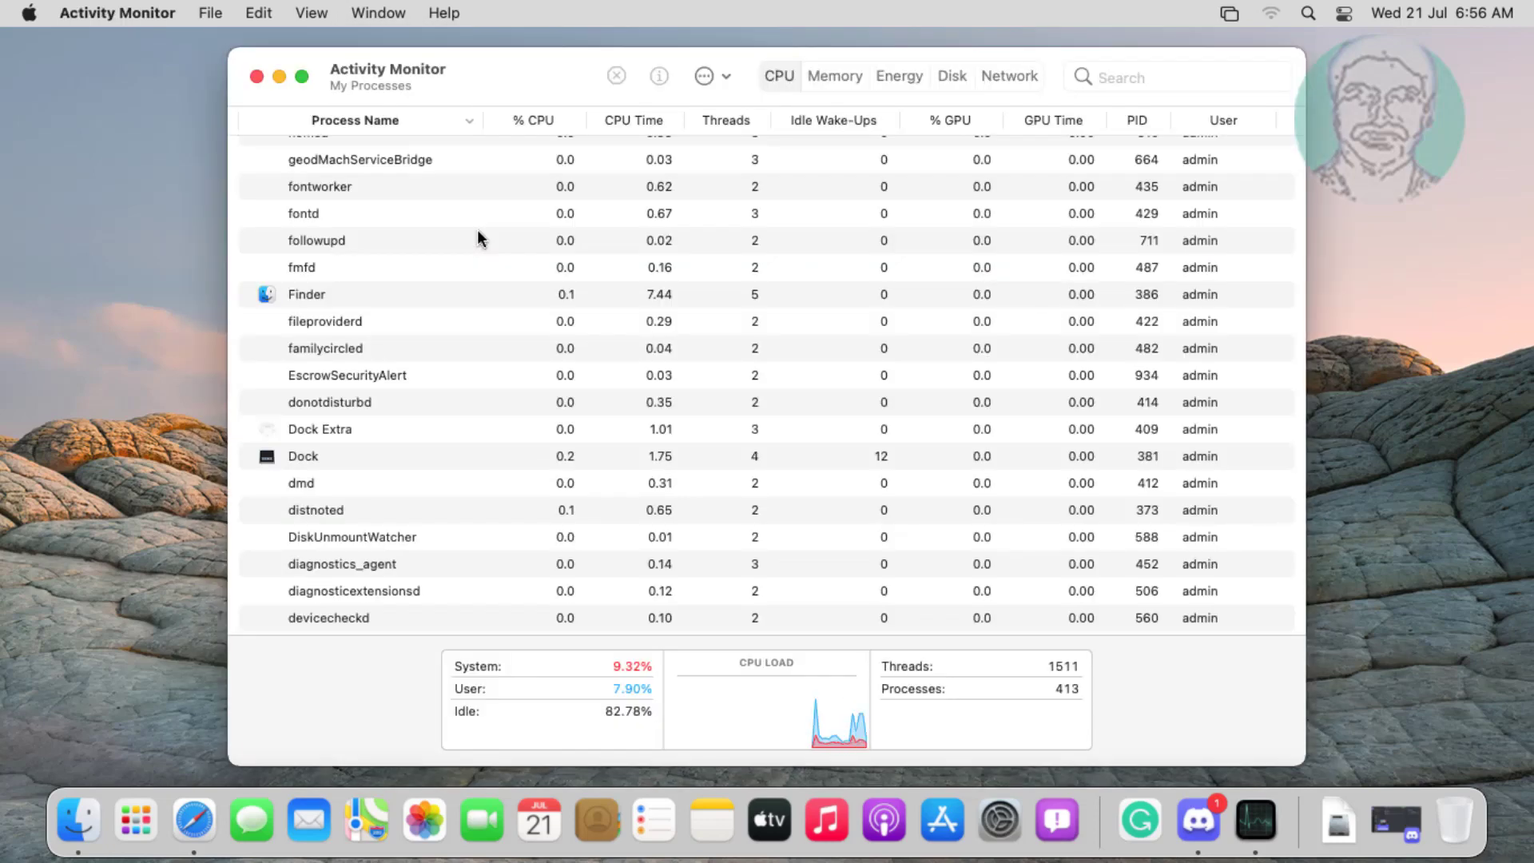
pyautogui.click(348, 115)
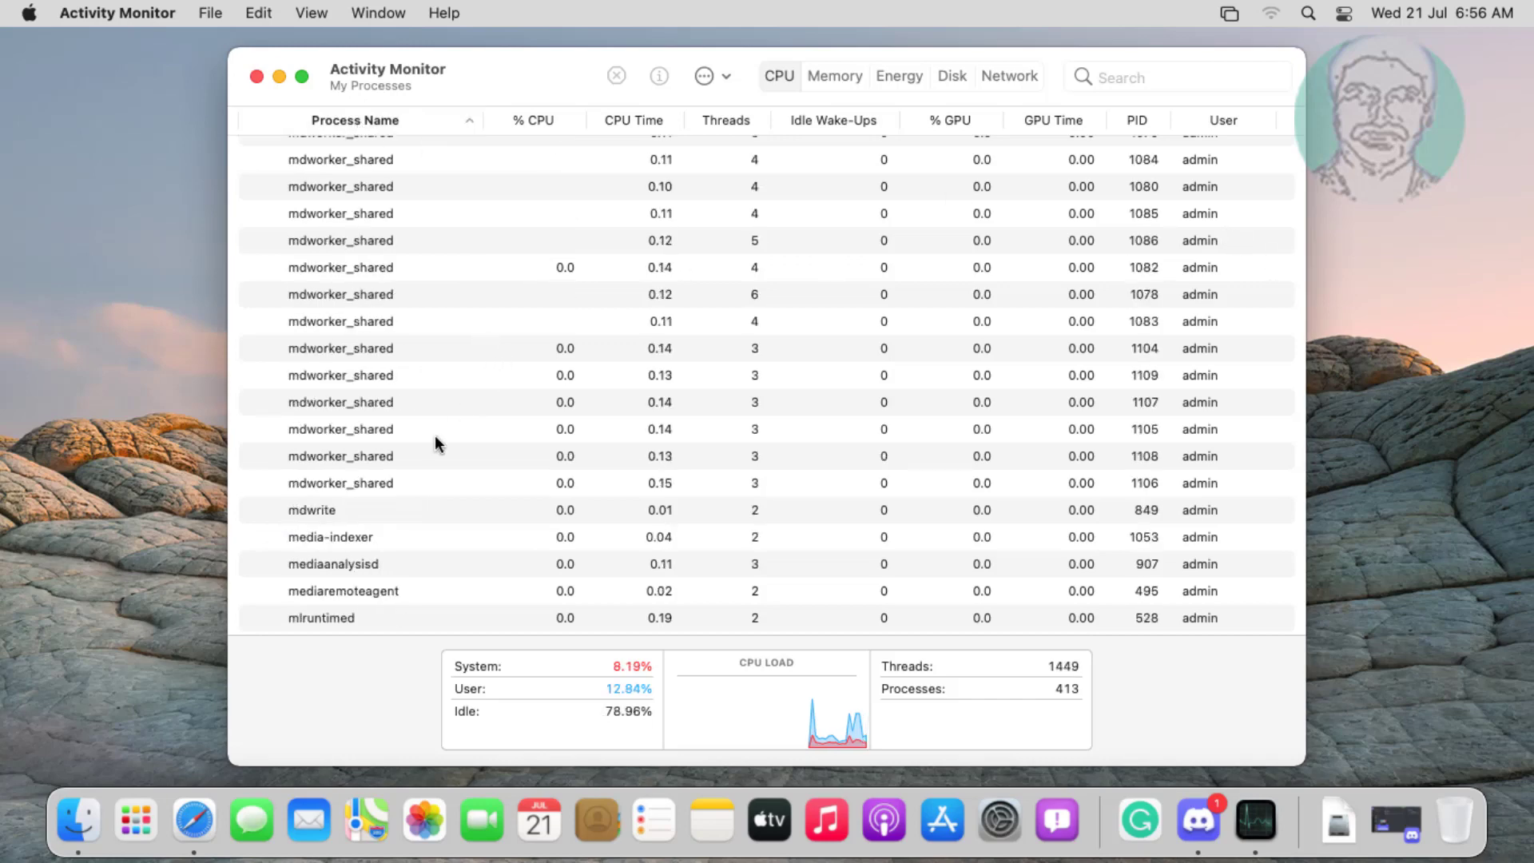
pyautogui.scroll(-10, 376, 435)
pyautogui.scroll(-3, 359, 426)
pyautogui.click(338, 419)
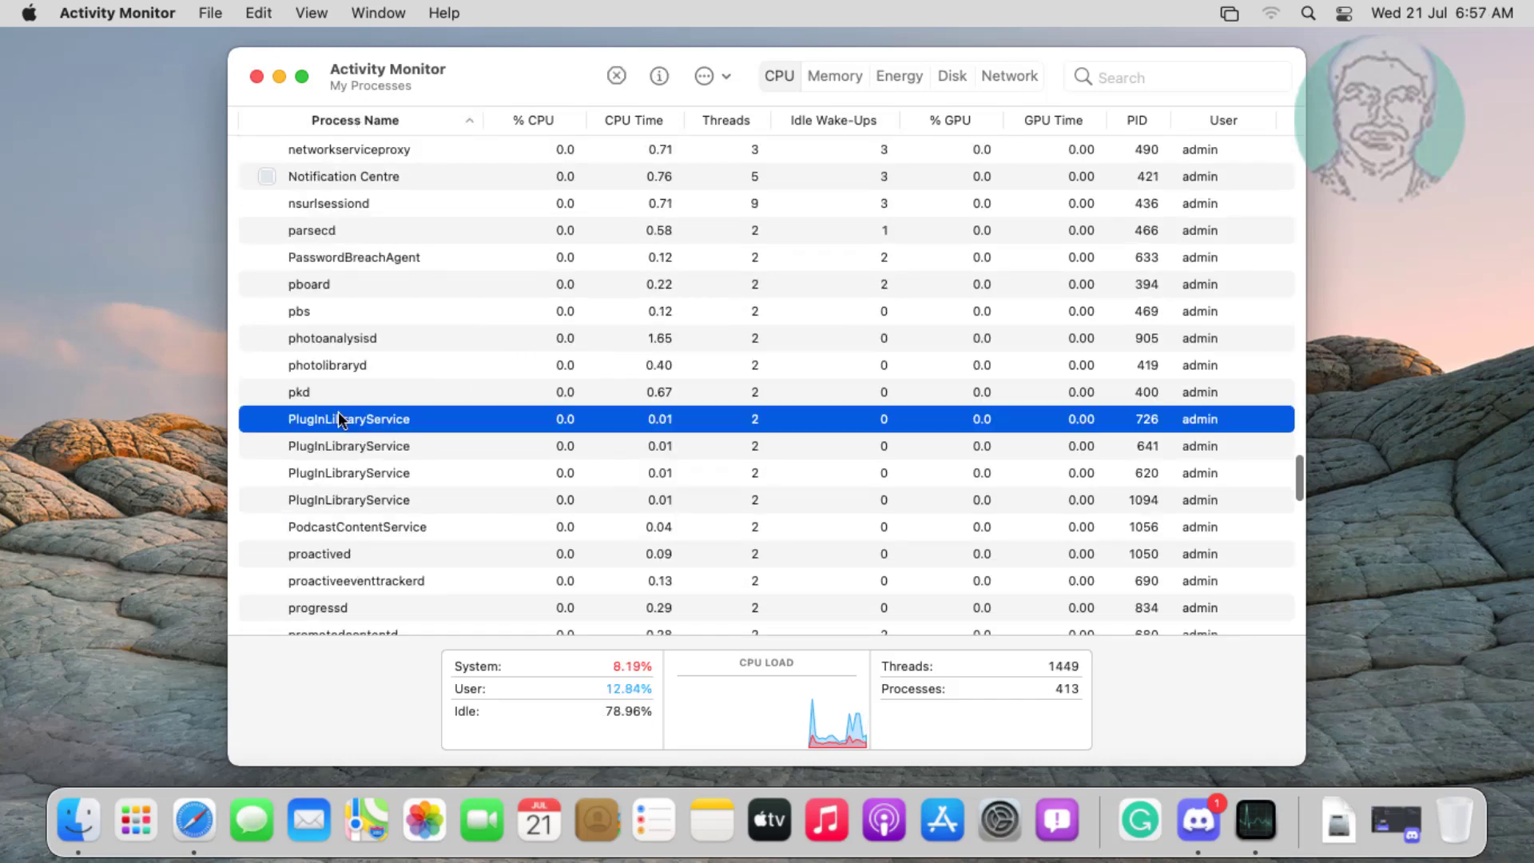
pyautogui.press('d')
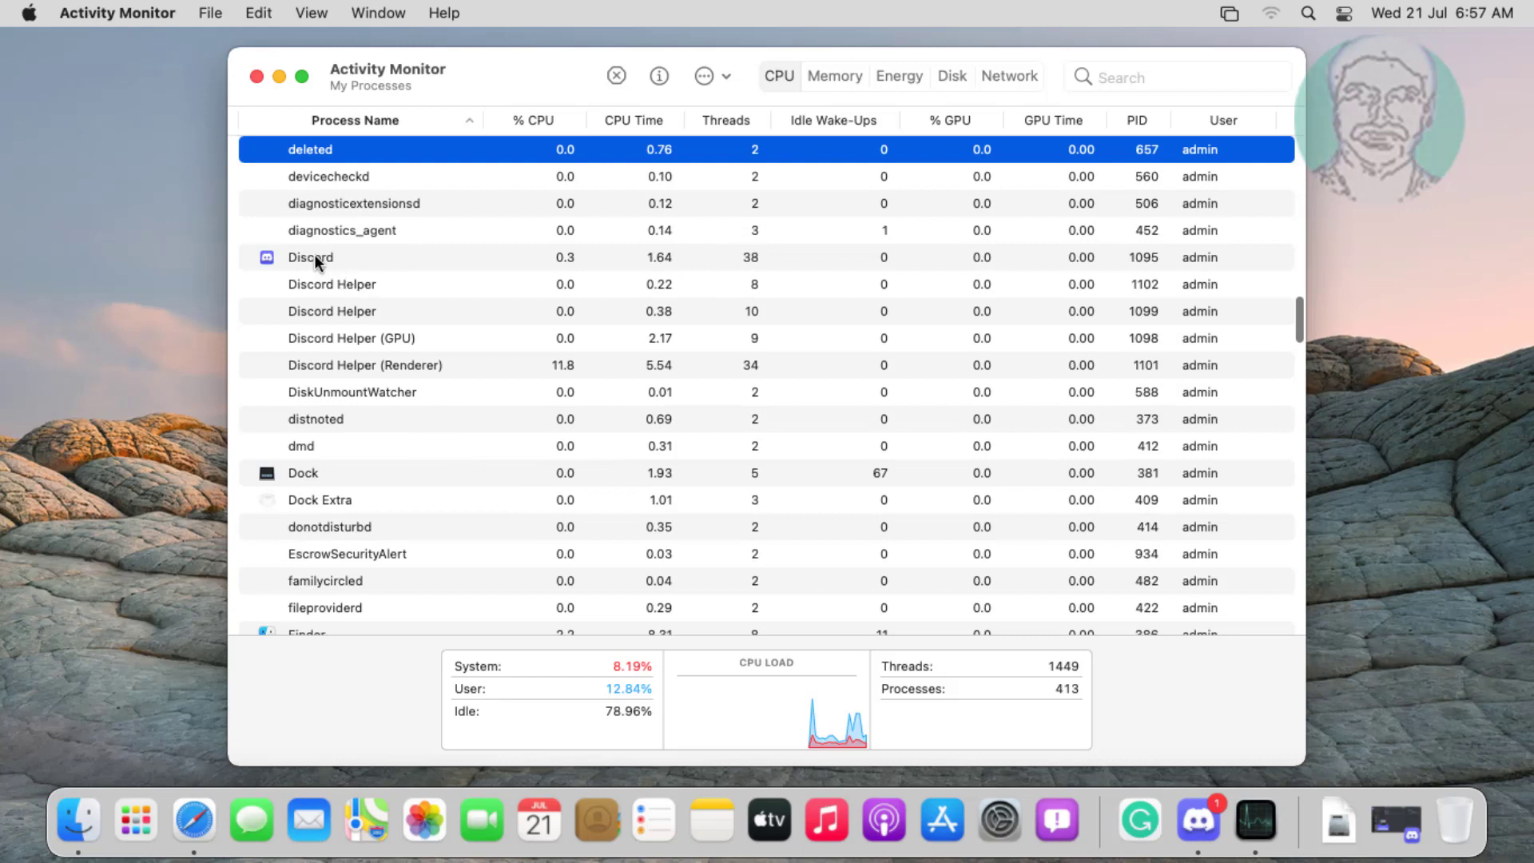
pyautogui.click(313, 258)
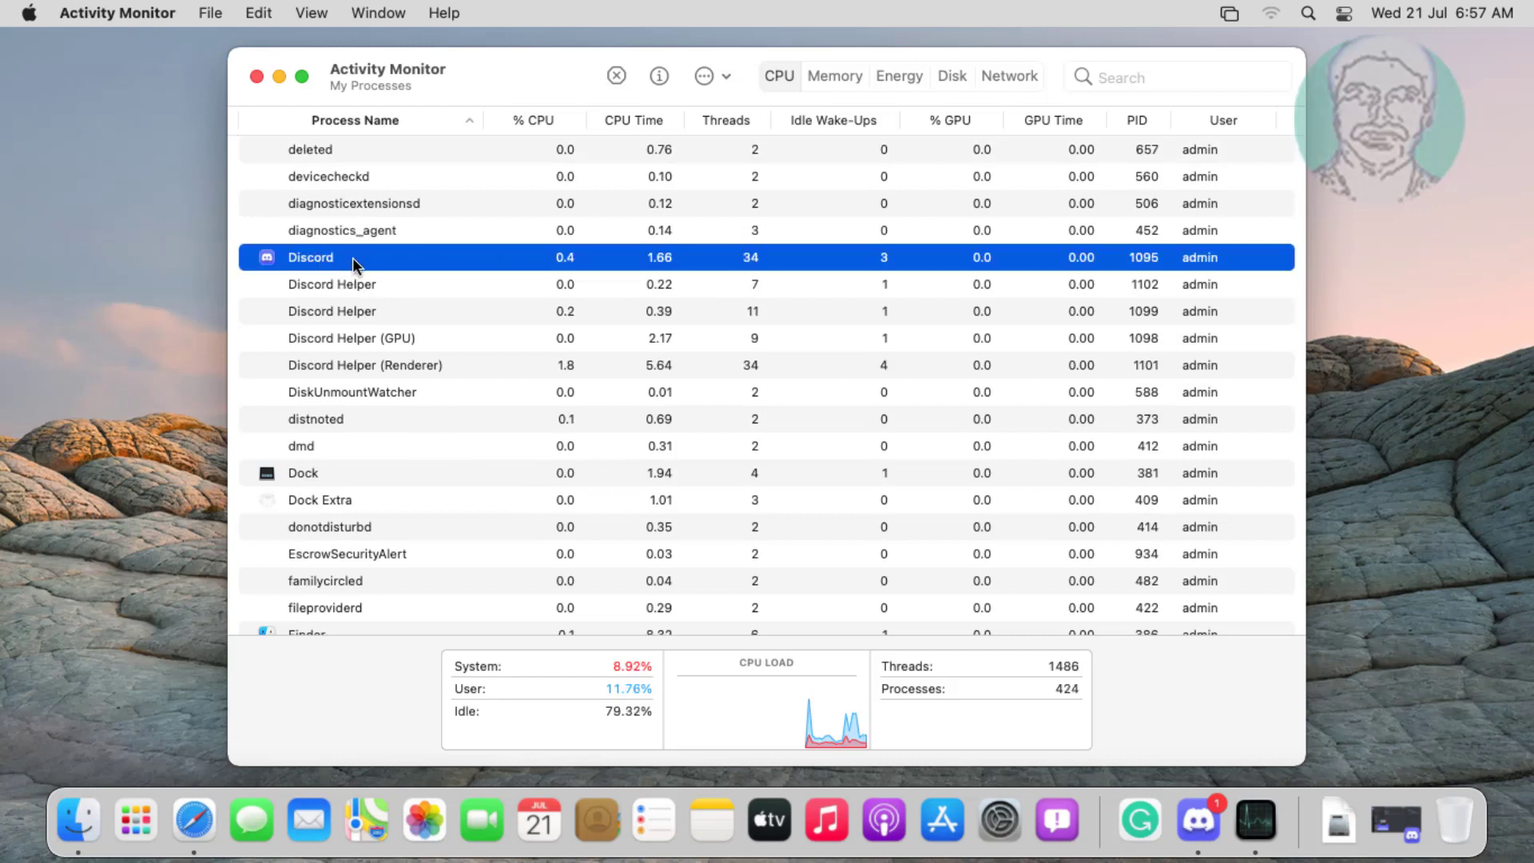
pyautogui.click(615, 76)
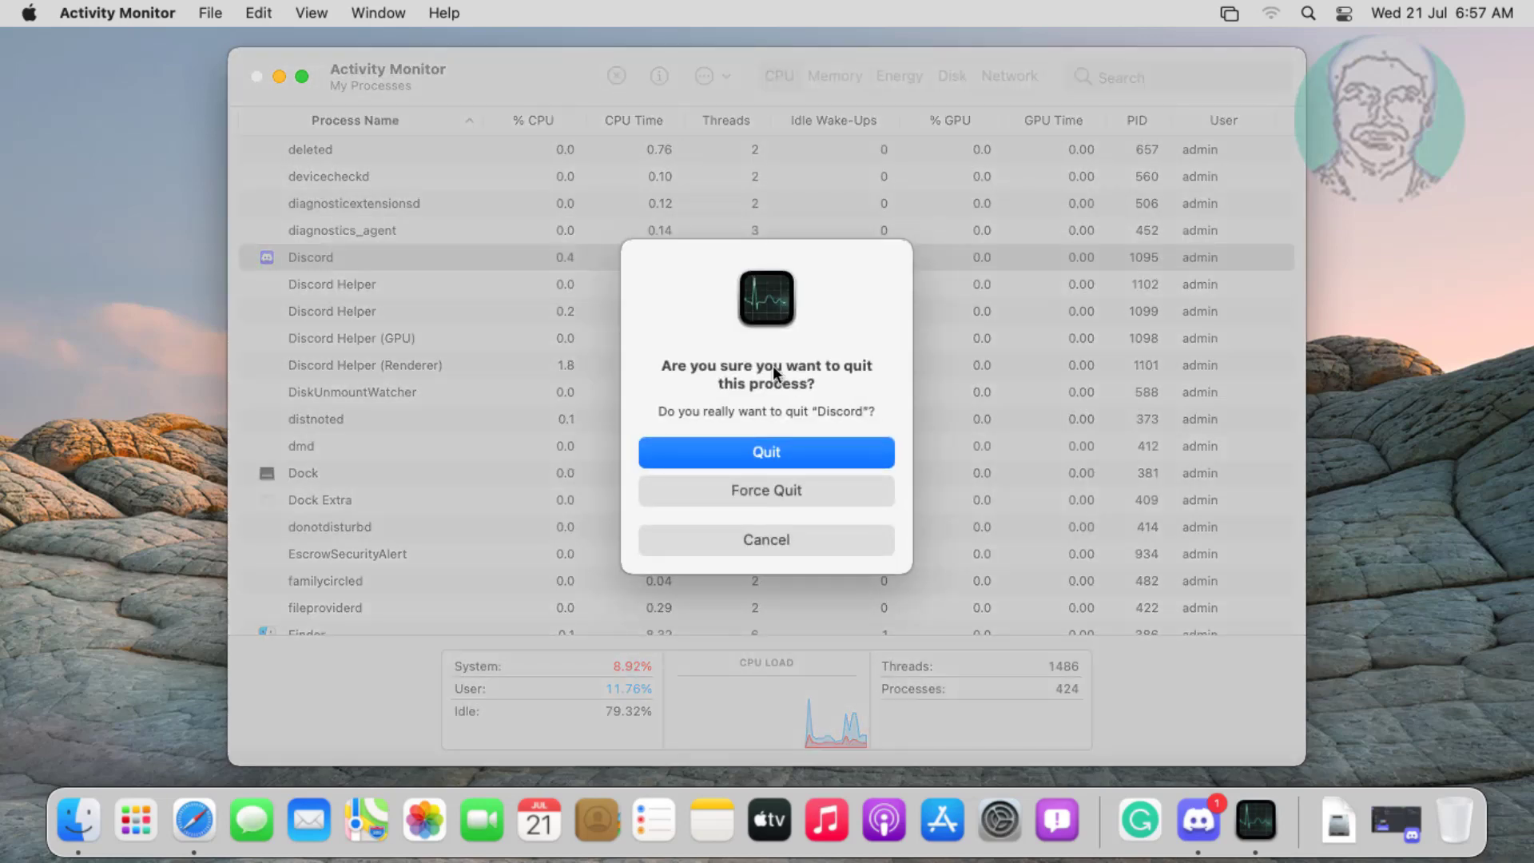
pyautogui.click(788, 492)
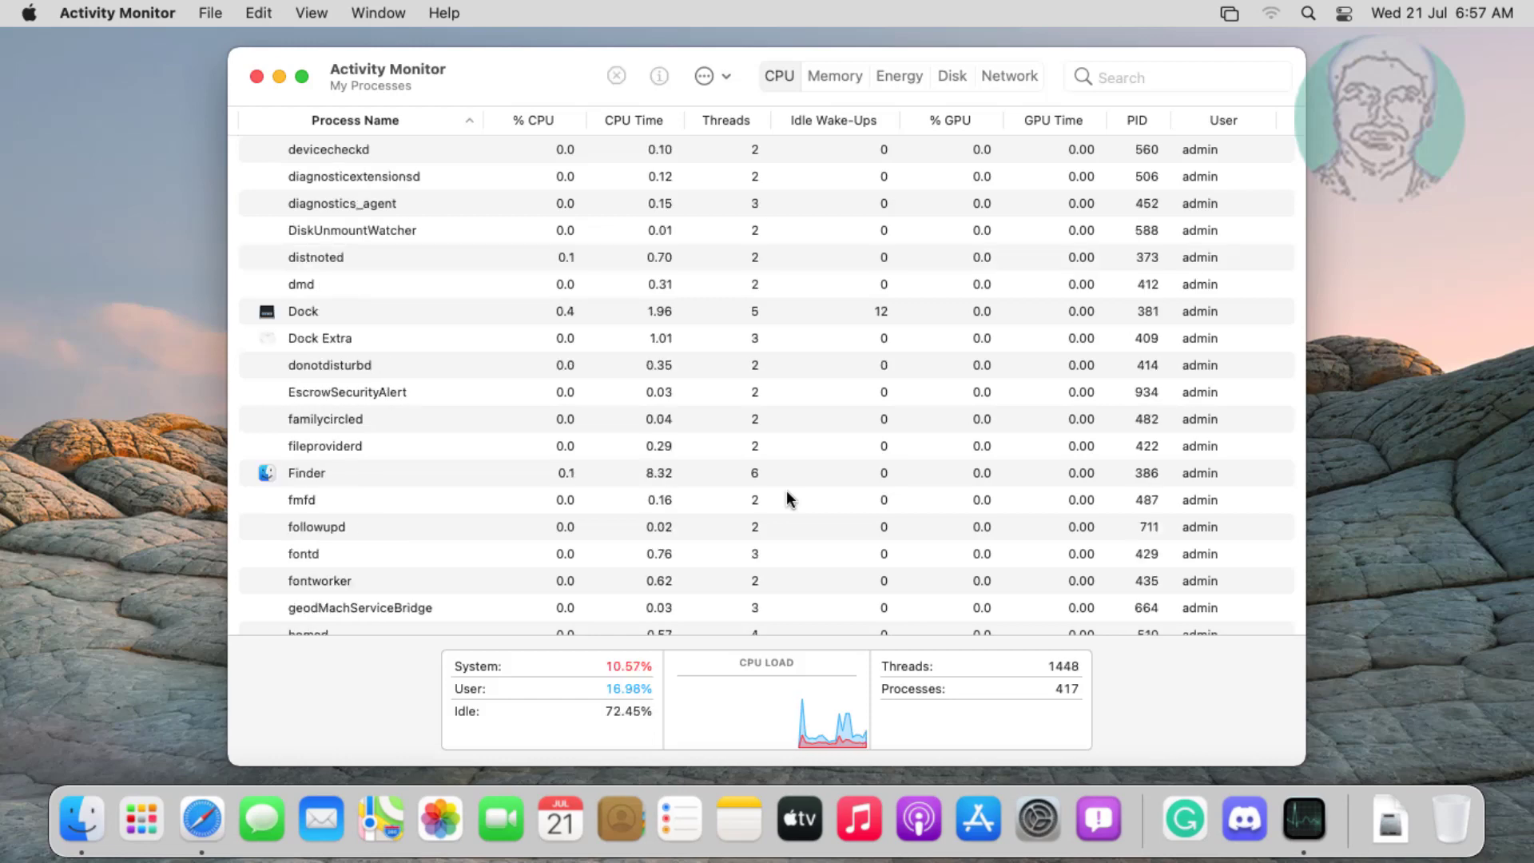
pyautogui.click(257, 75)
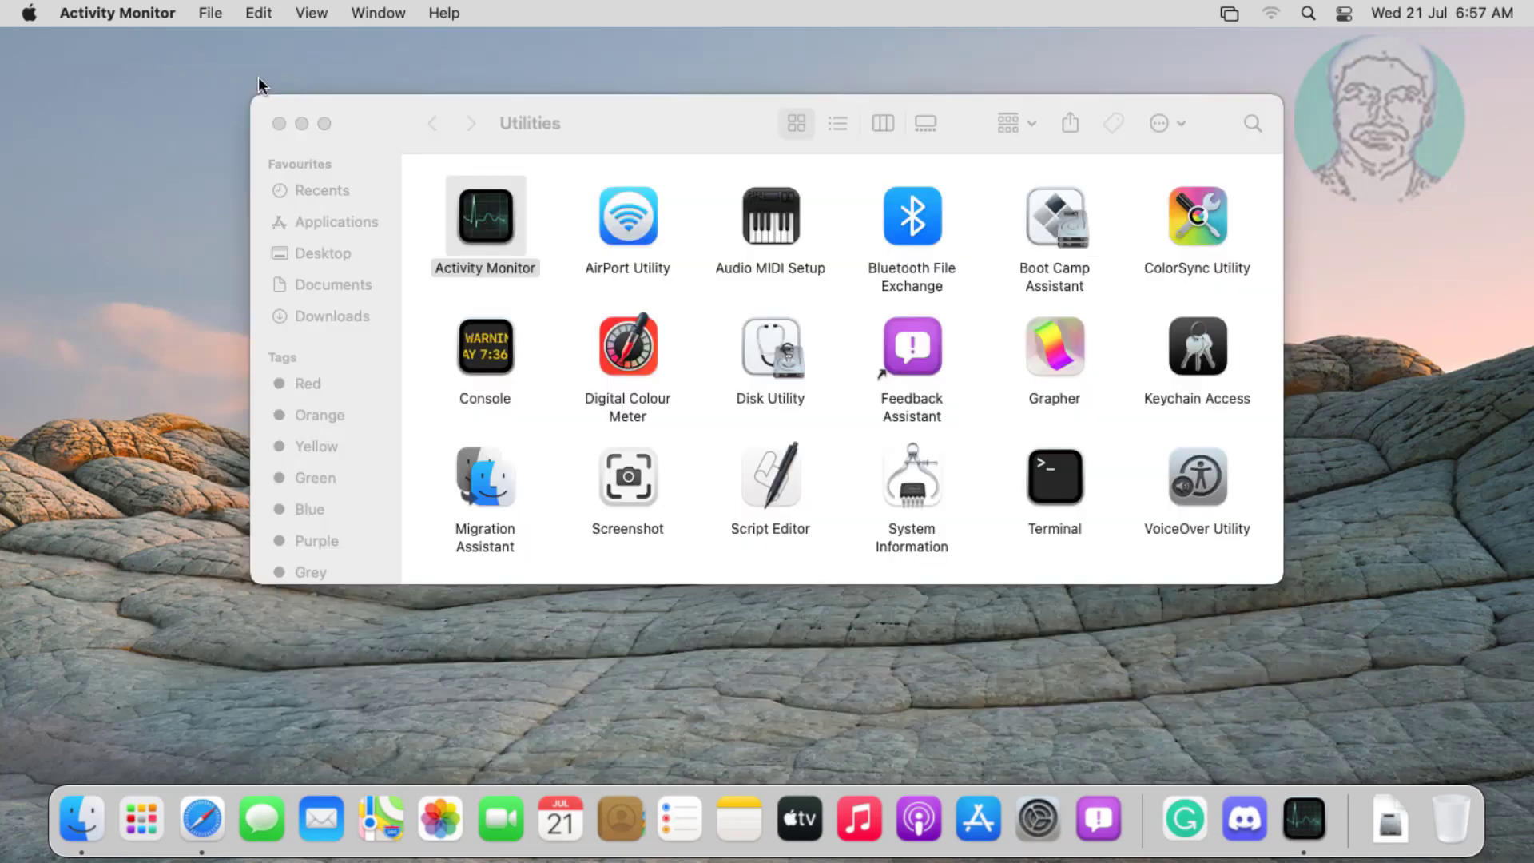
# - Close Utilities and go to the folder ~/Library/Application Support/
pyautogui.click(279, 123)
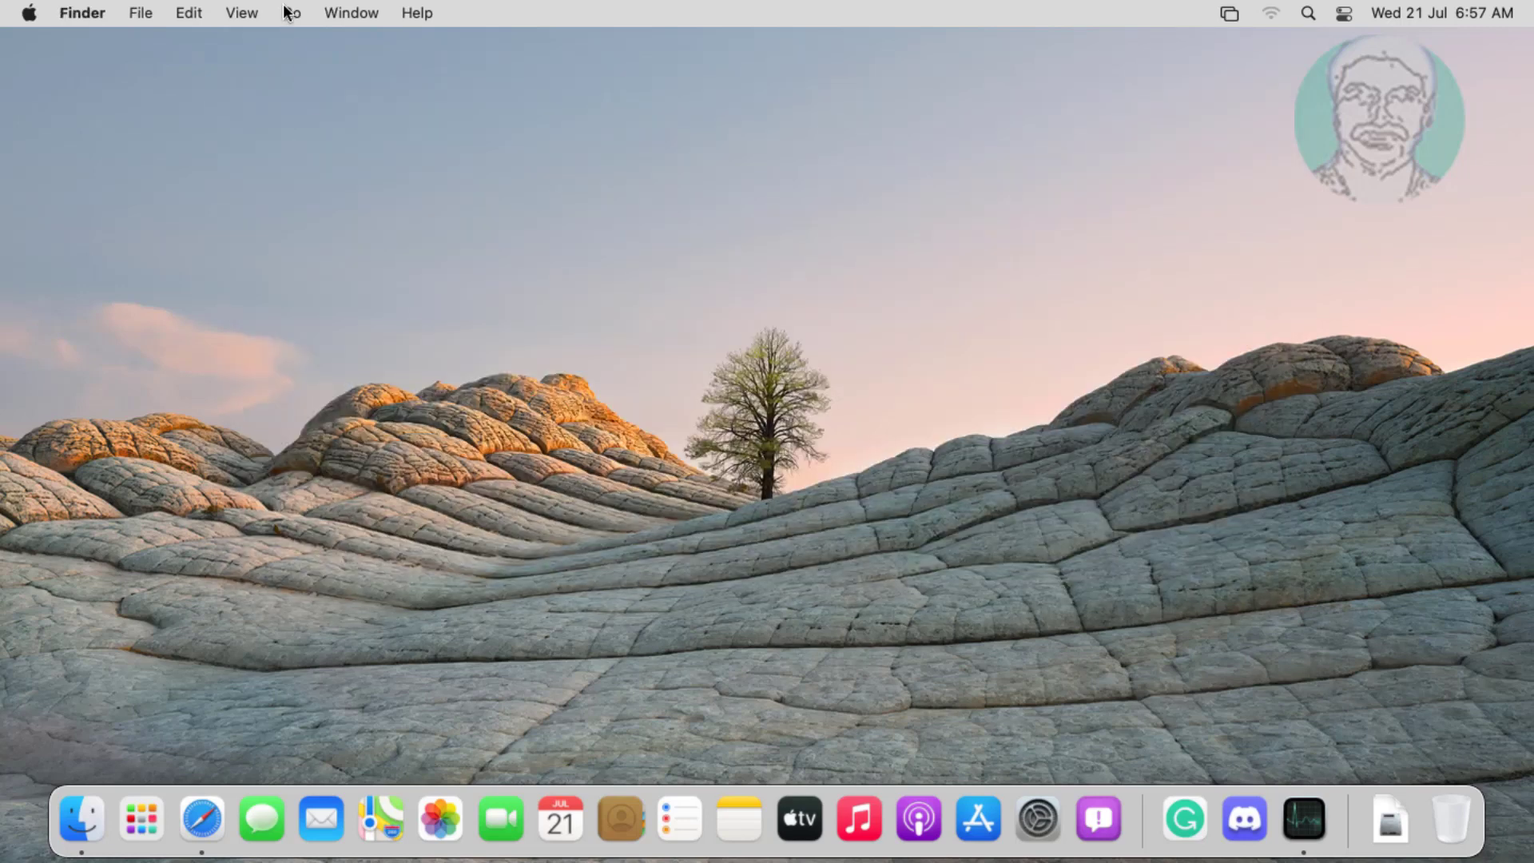
pyautogui.click(288, 13)
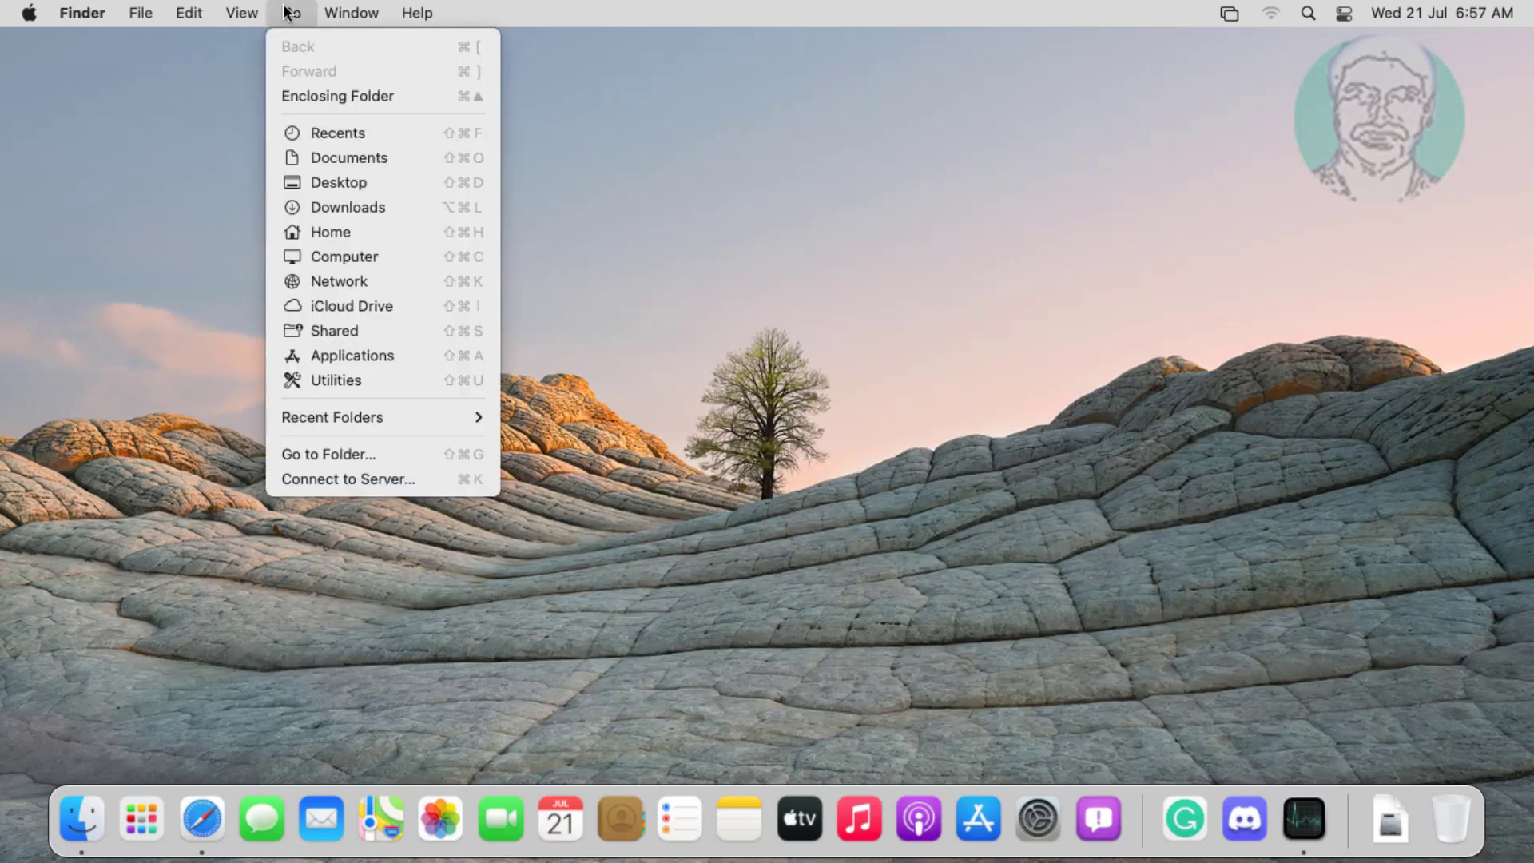
pyautogui.click(321, 452)
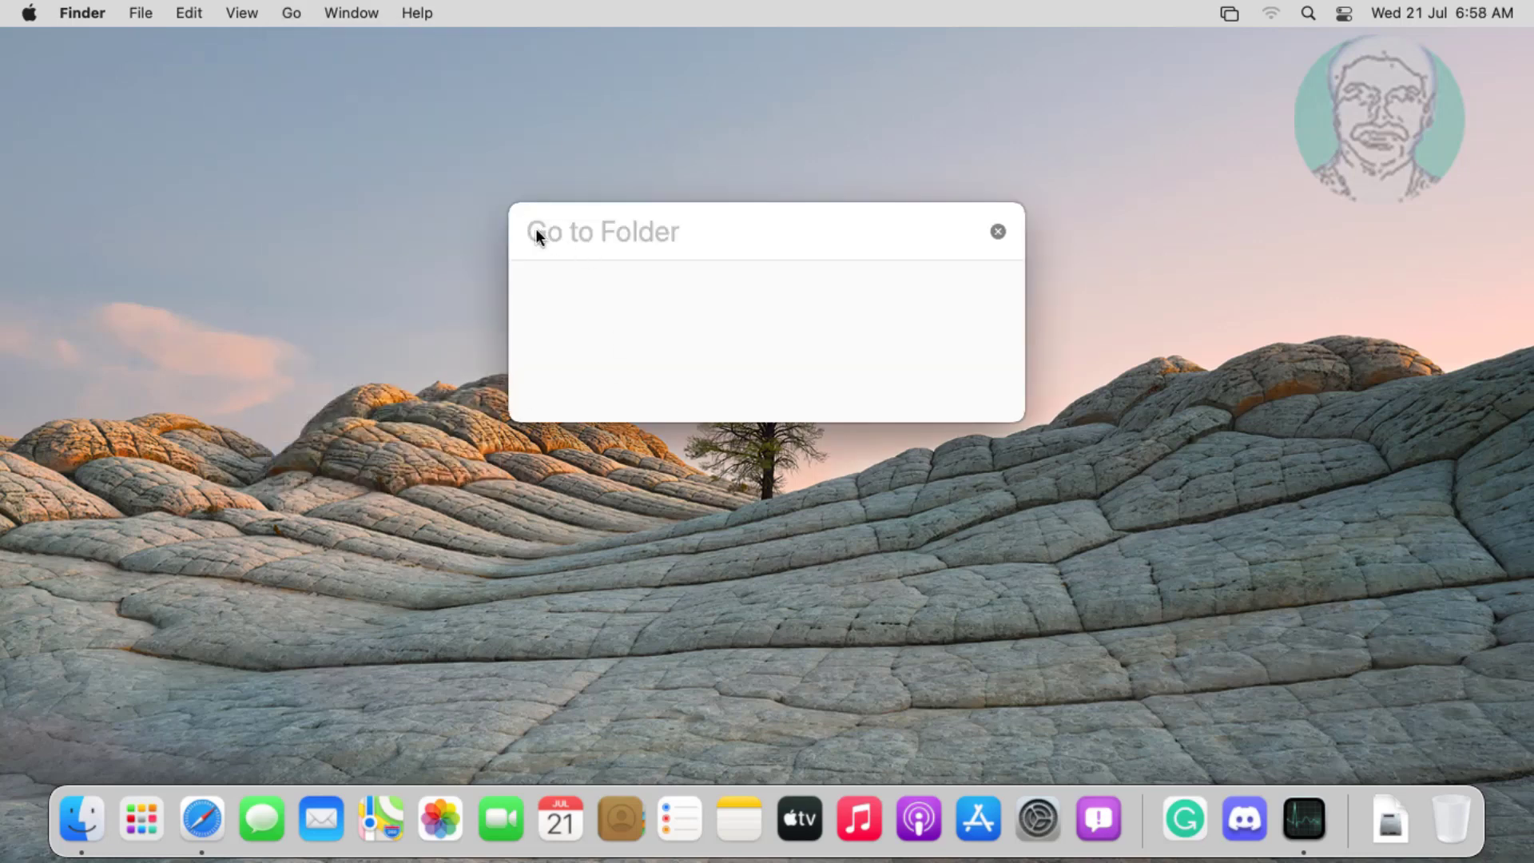
pyautogui.write('~/Li')
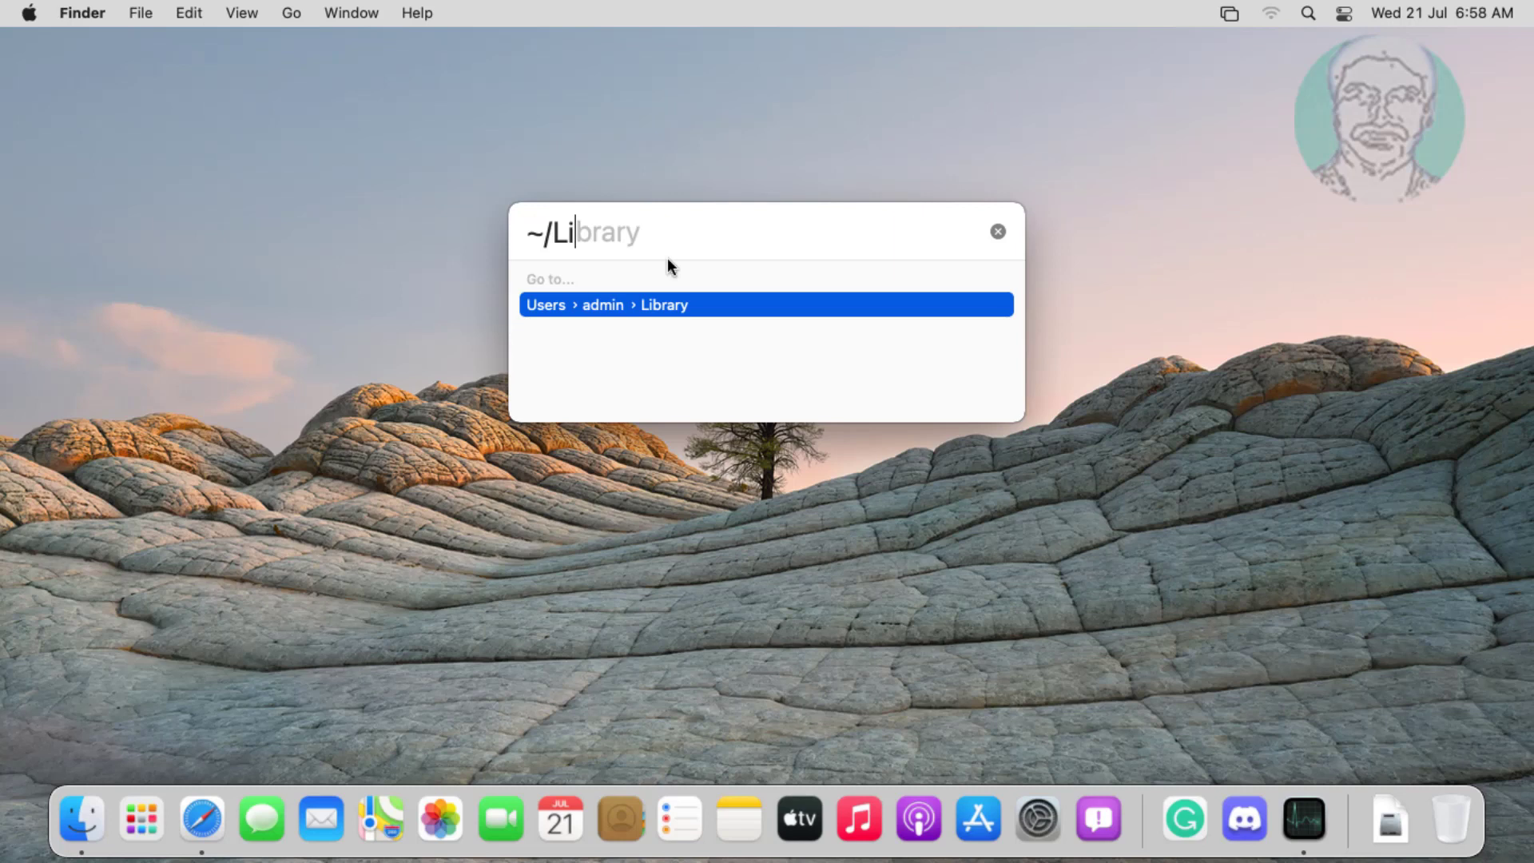
pyautogui.write('brary')
pyautogui.write('/App')
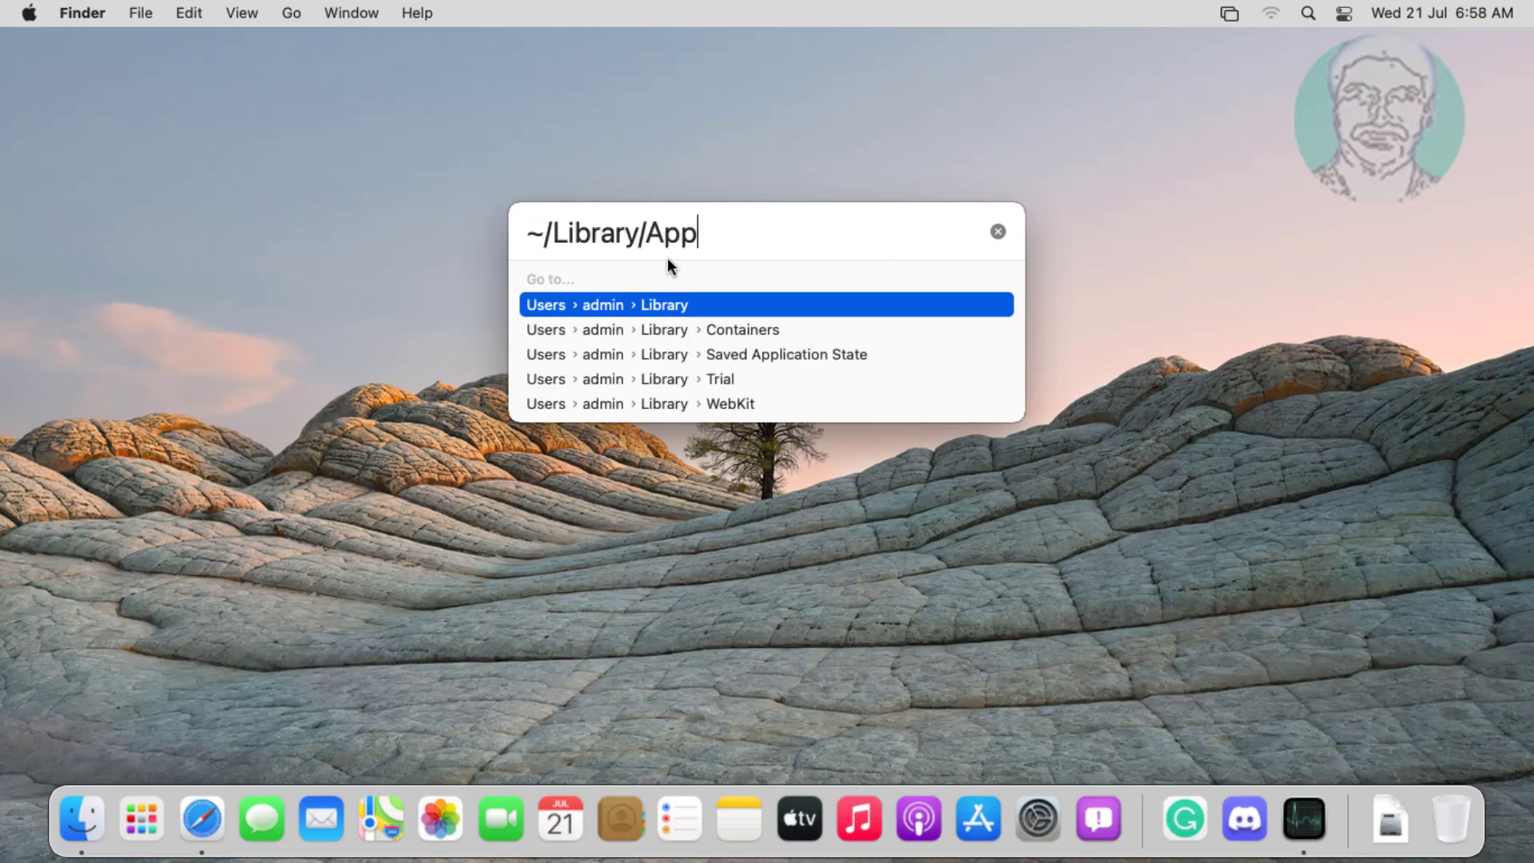
pyautogui.write('lication ')
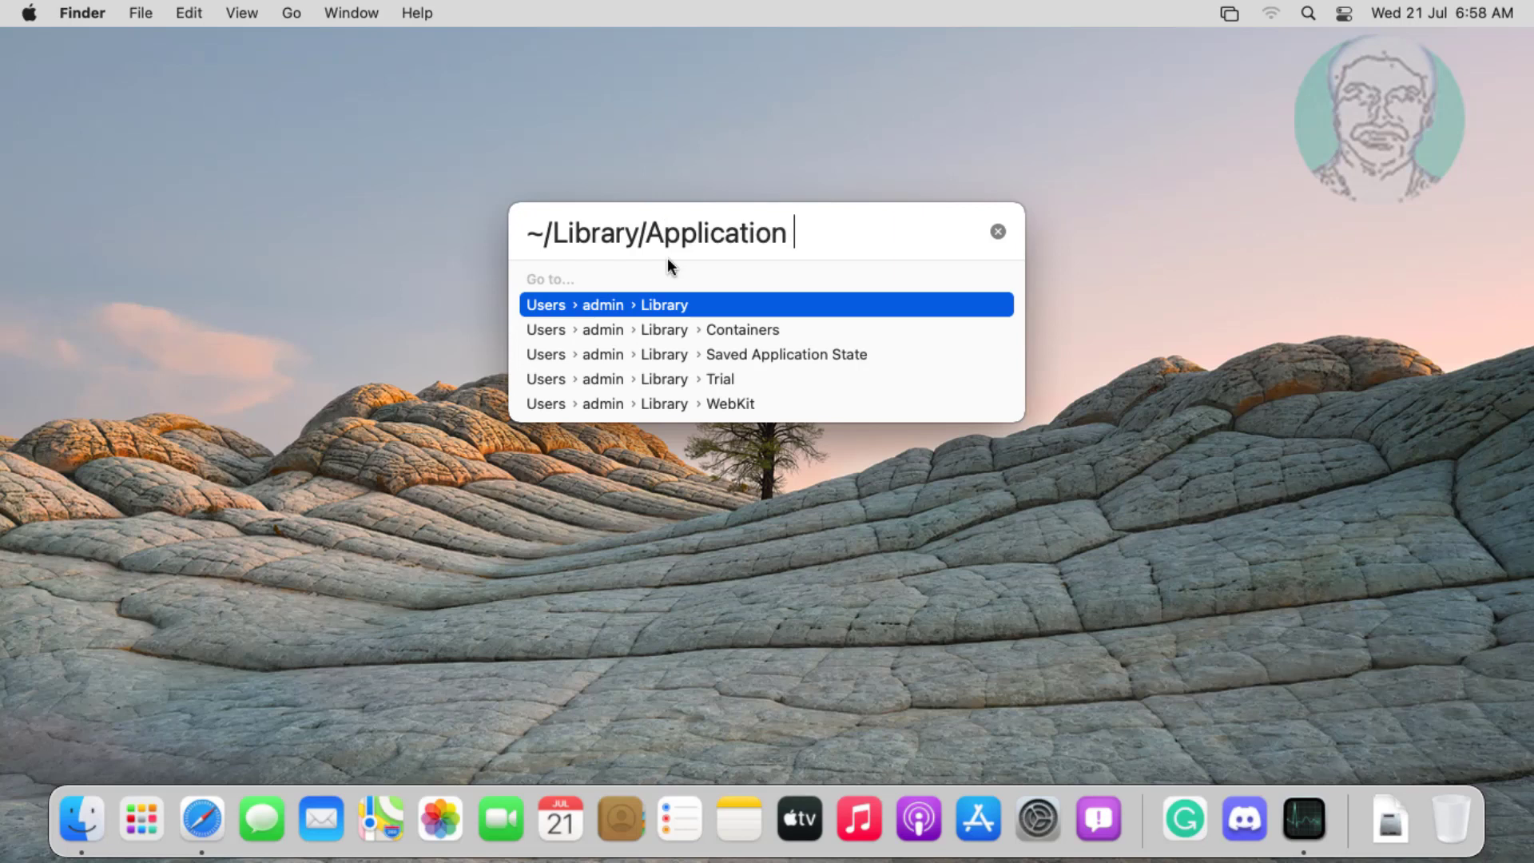
pyautogui.write('Support')
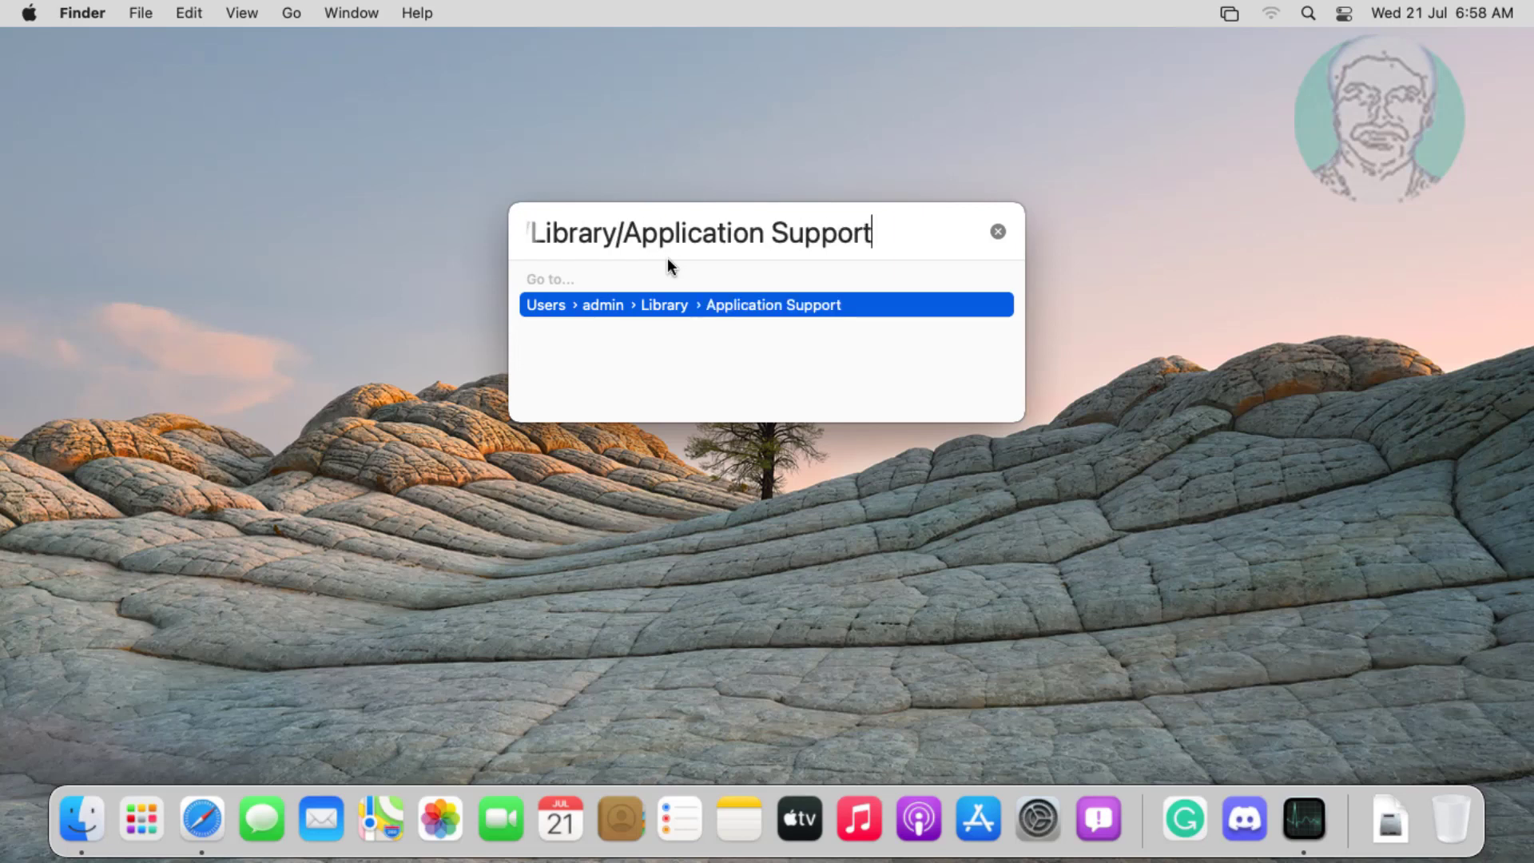
pyautogui.write('/')
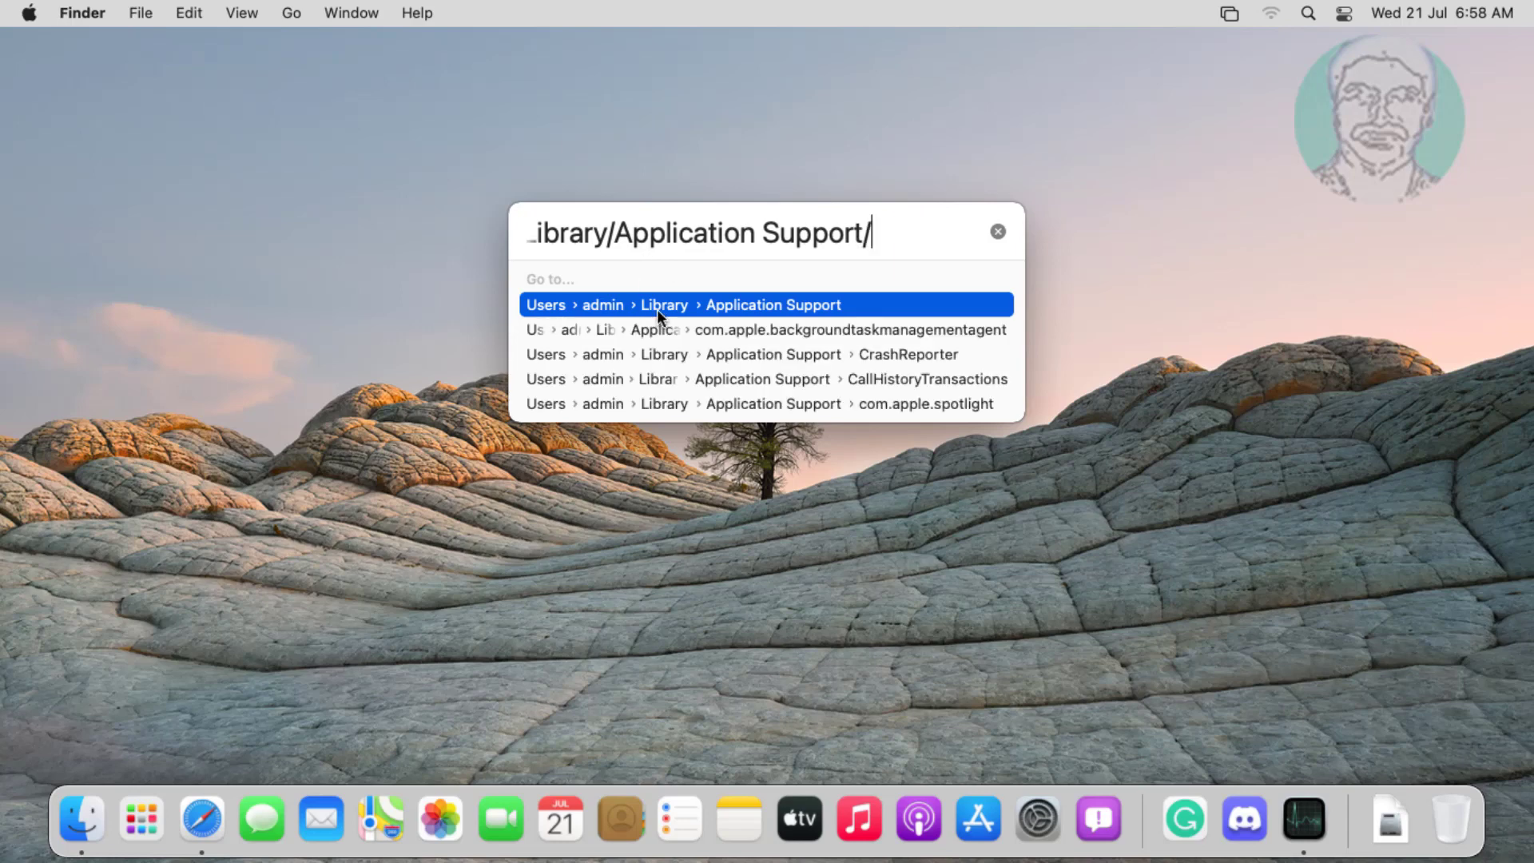
pyautogui.press('Return')
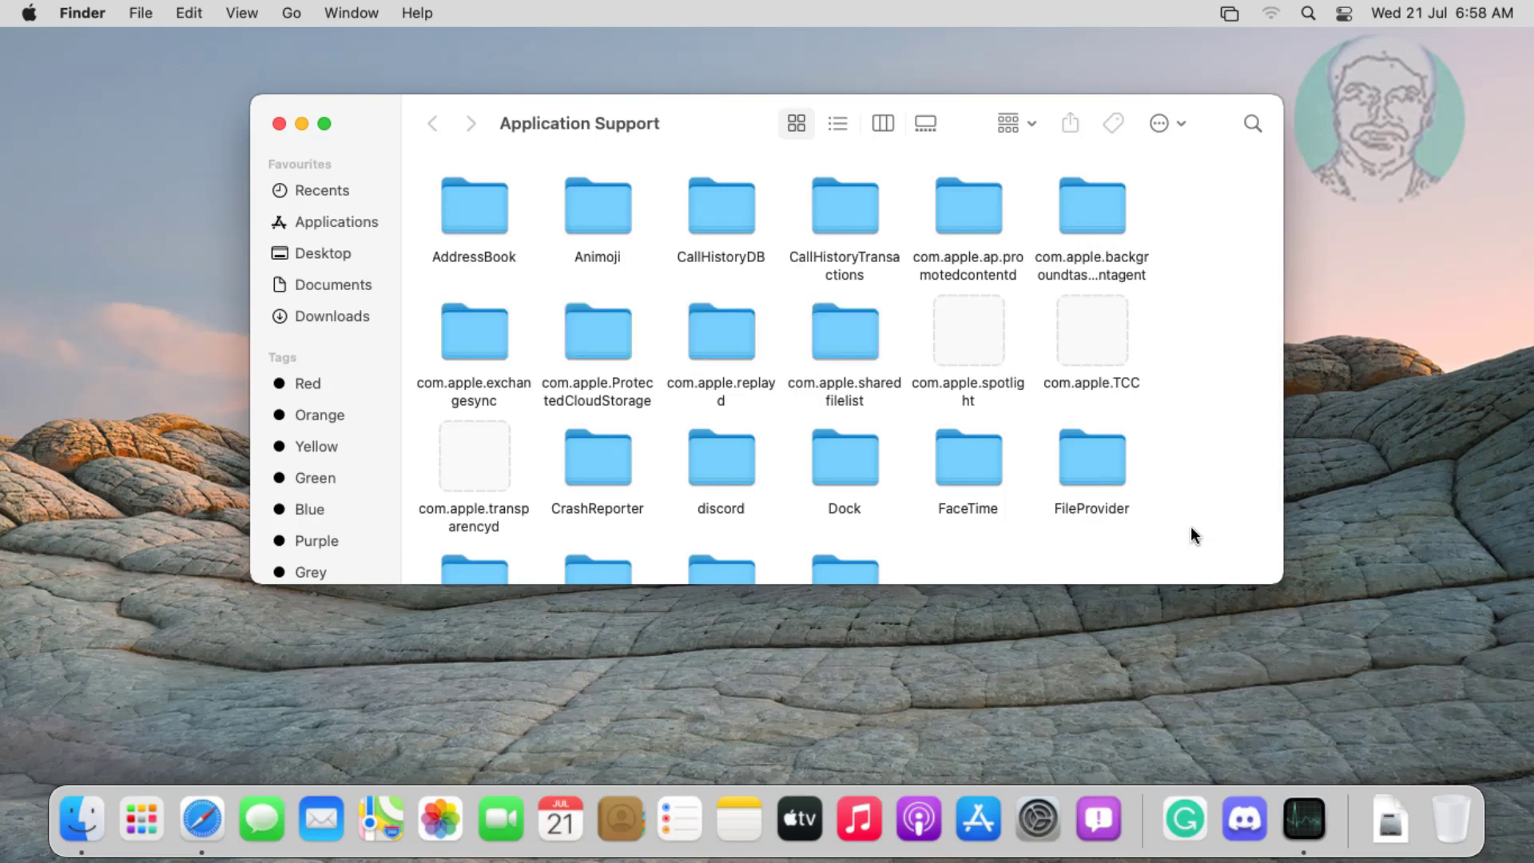
pyautogui.scroll(-2, 1191, 528)
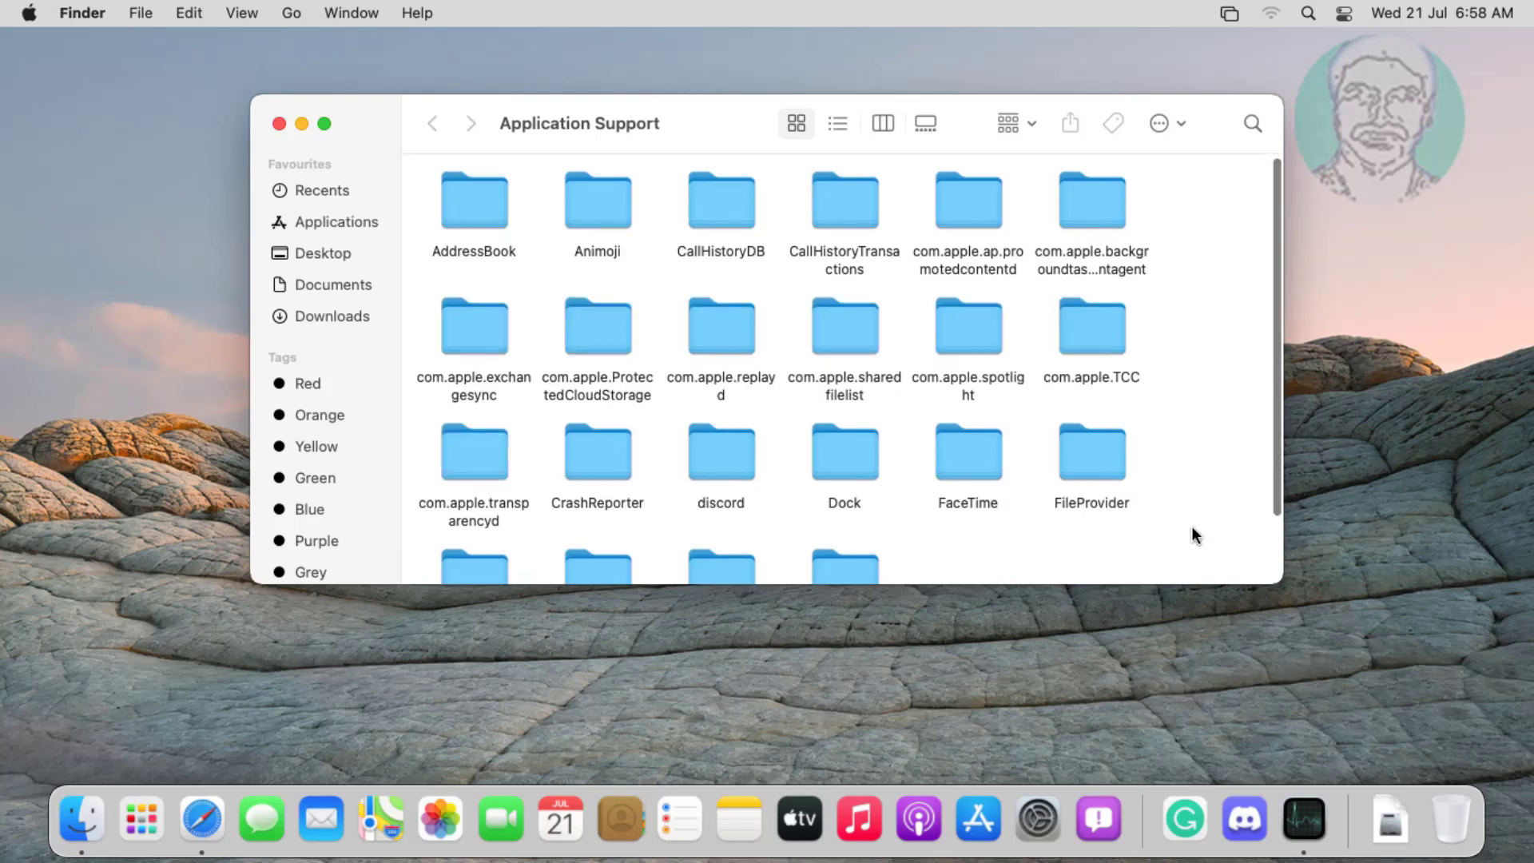
pyautogui.scroll(-2, 1191, 527)
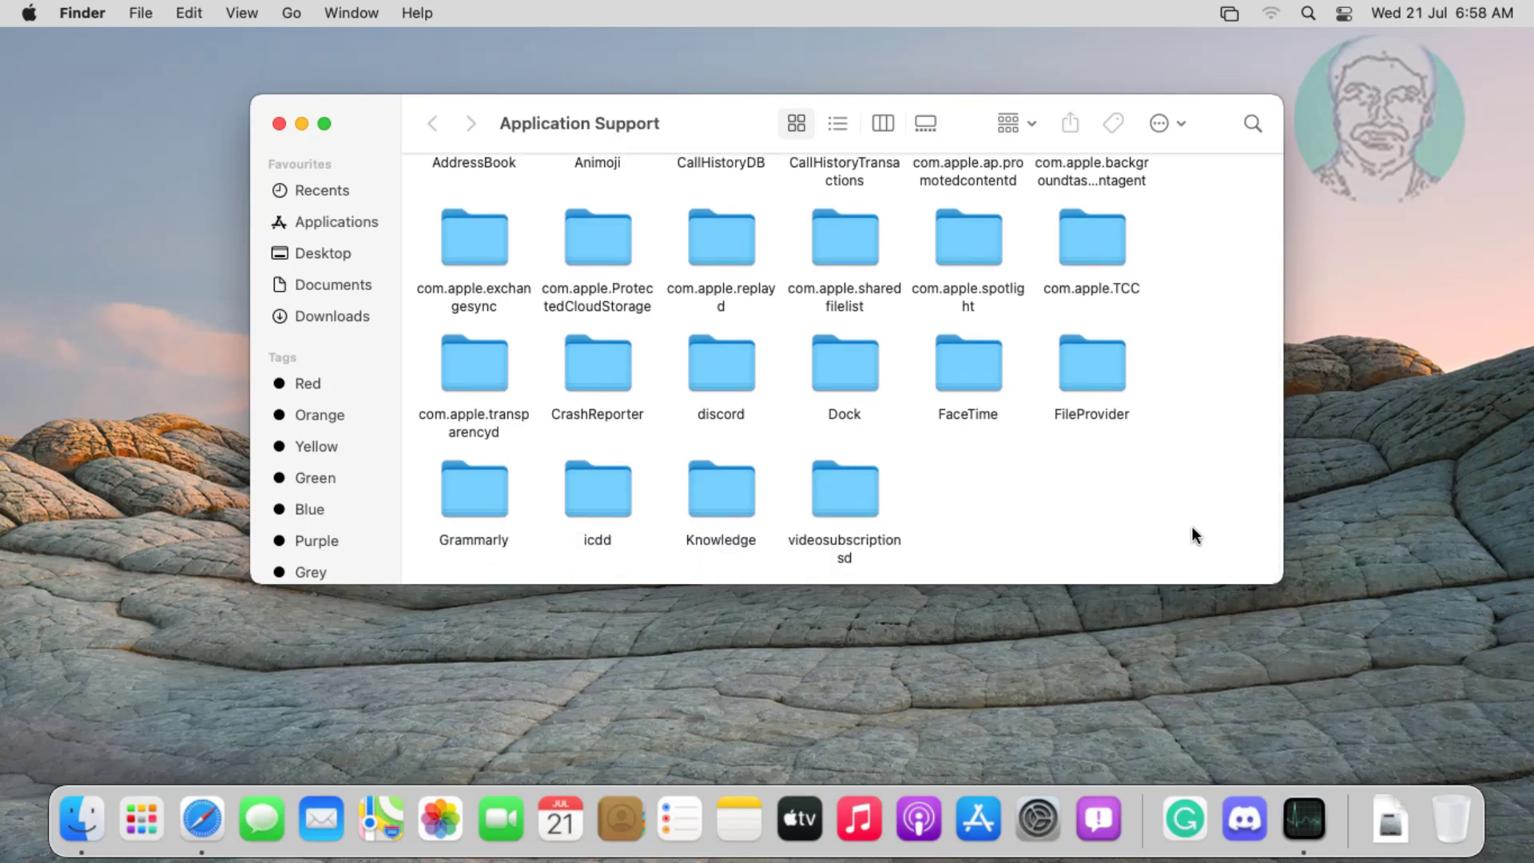
# - Move the discord folder from Application Support to the Bin and close the window
pyautogui.click(725, 371)
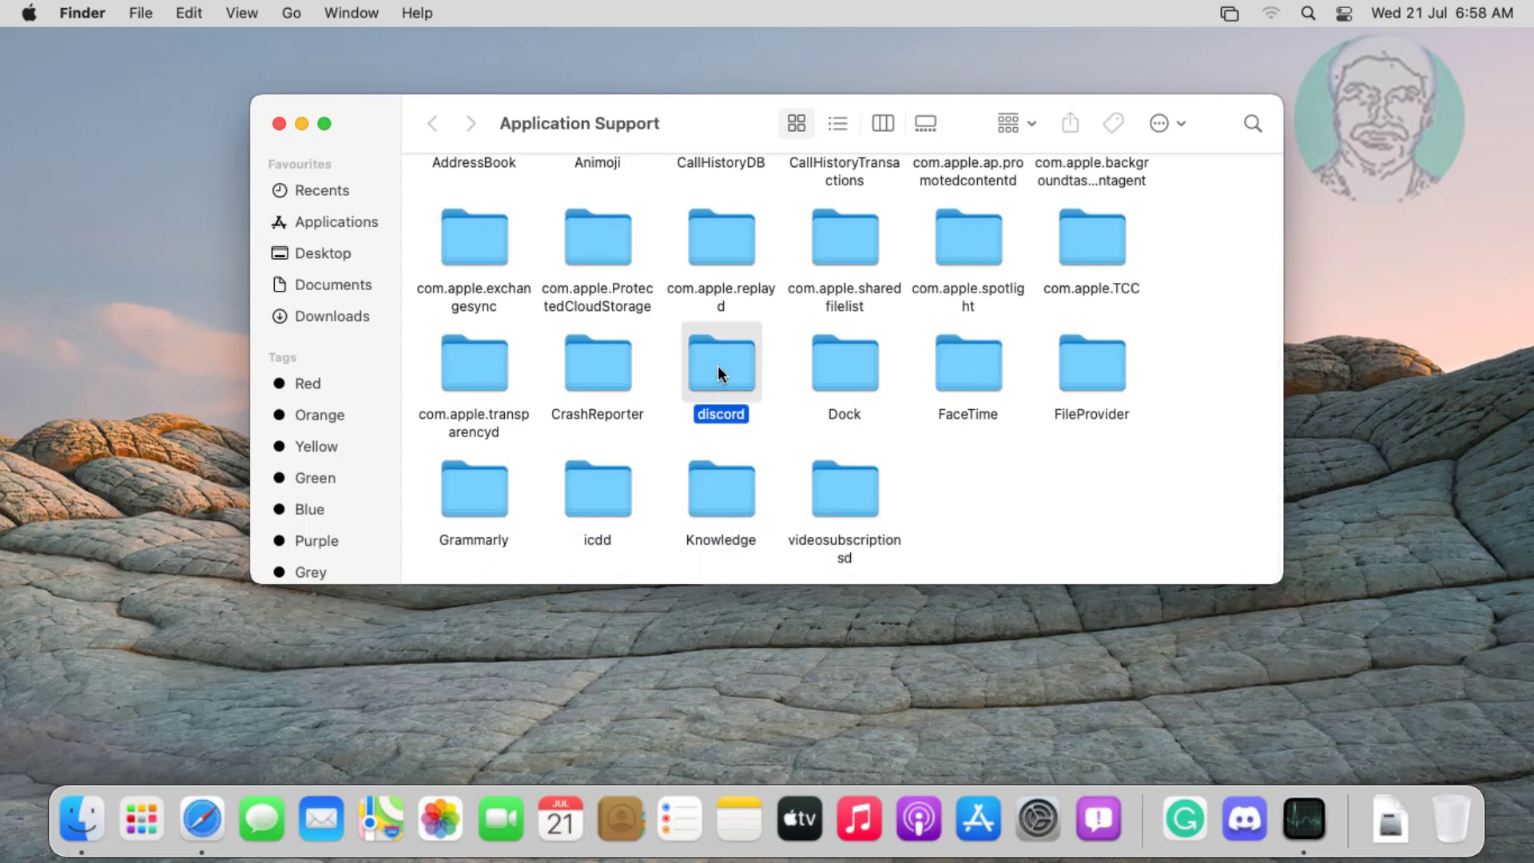
pyautogui.rightClick(710, 367)
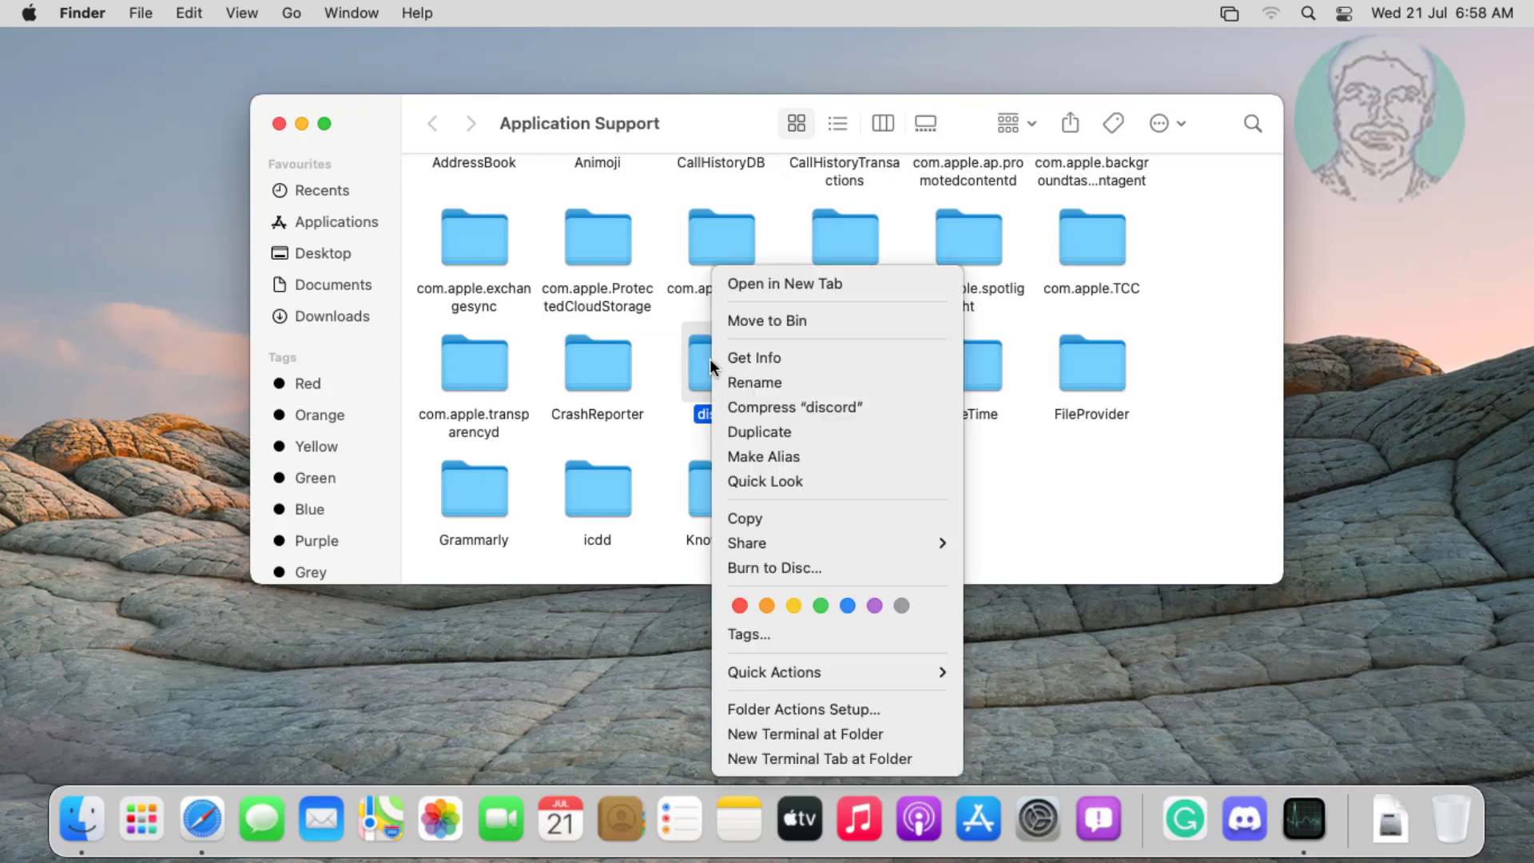
pyautogui.click(788, 322)
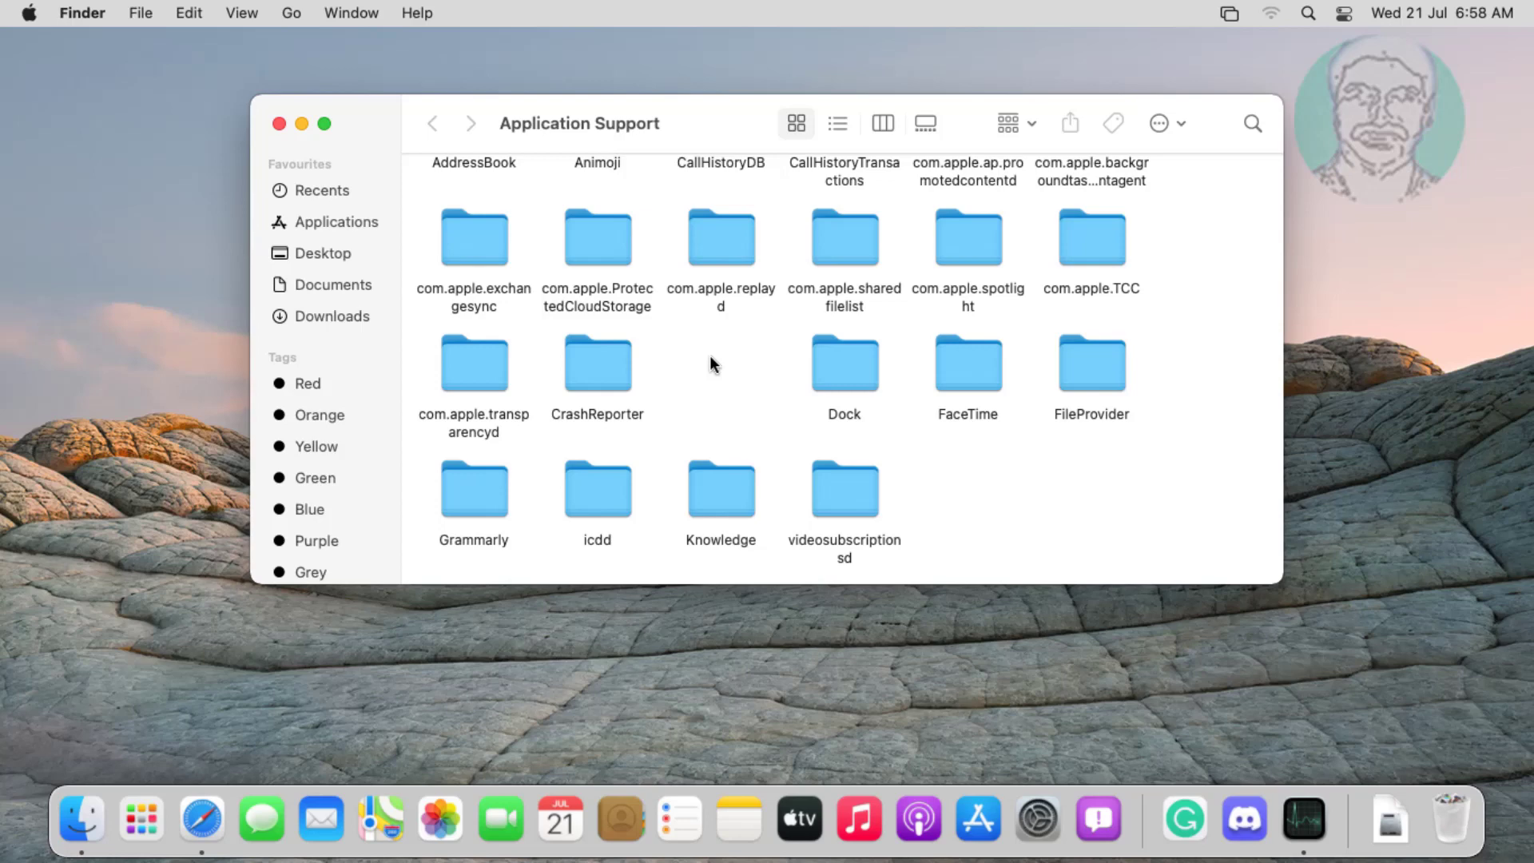
pyautogui.click(278, 124)
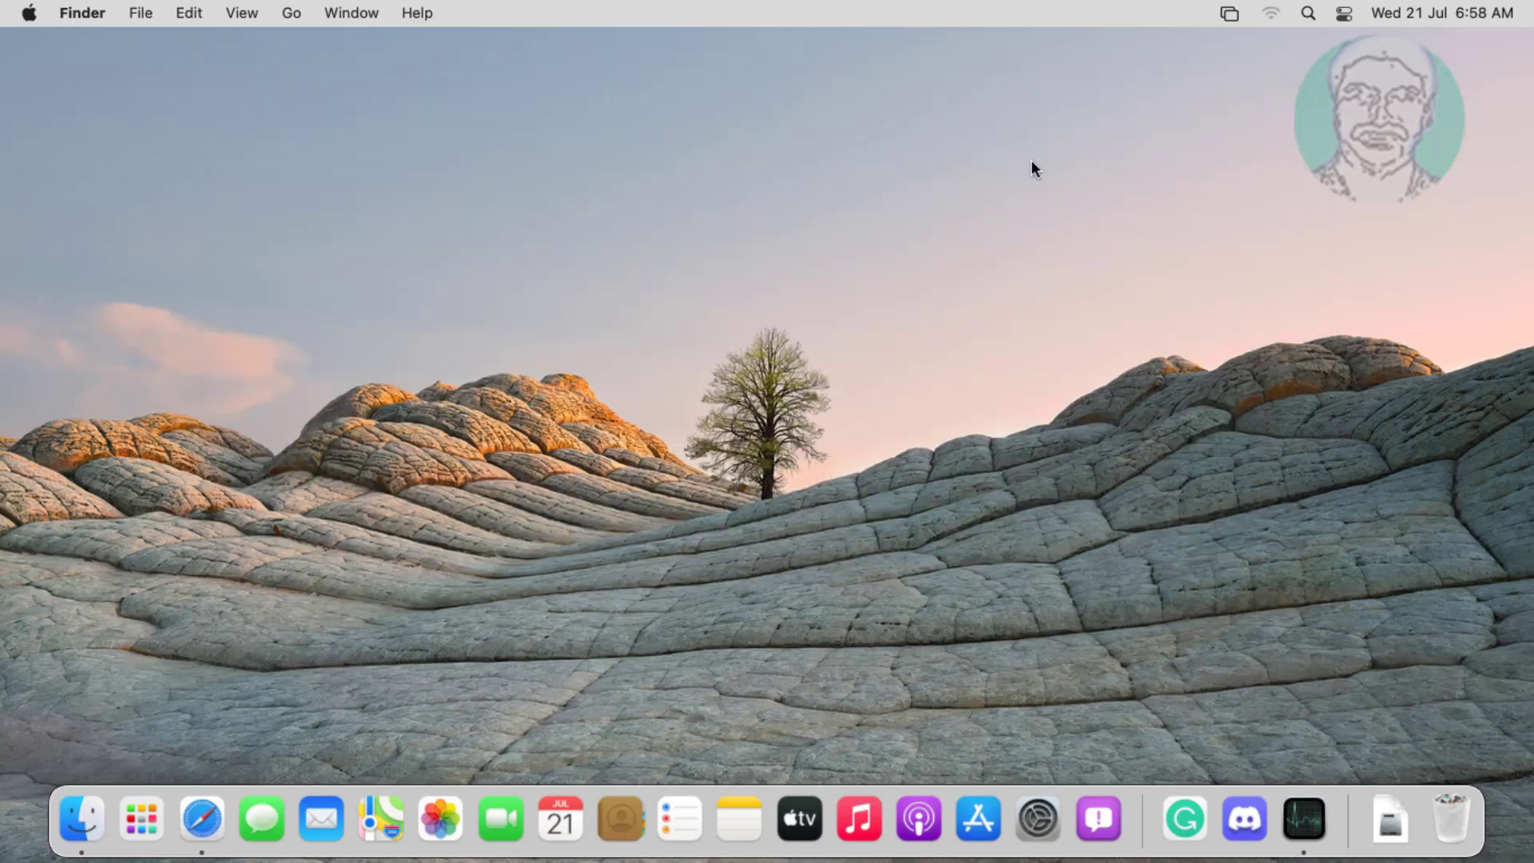
# - Go to the system folder /Library/Application Support/ with Go to Folder
pyautogui.click(293, 18)
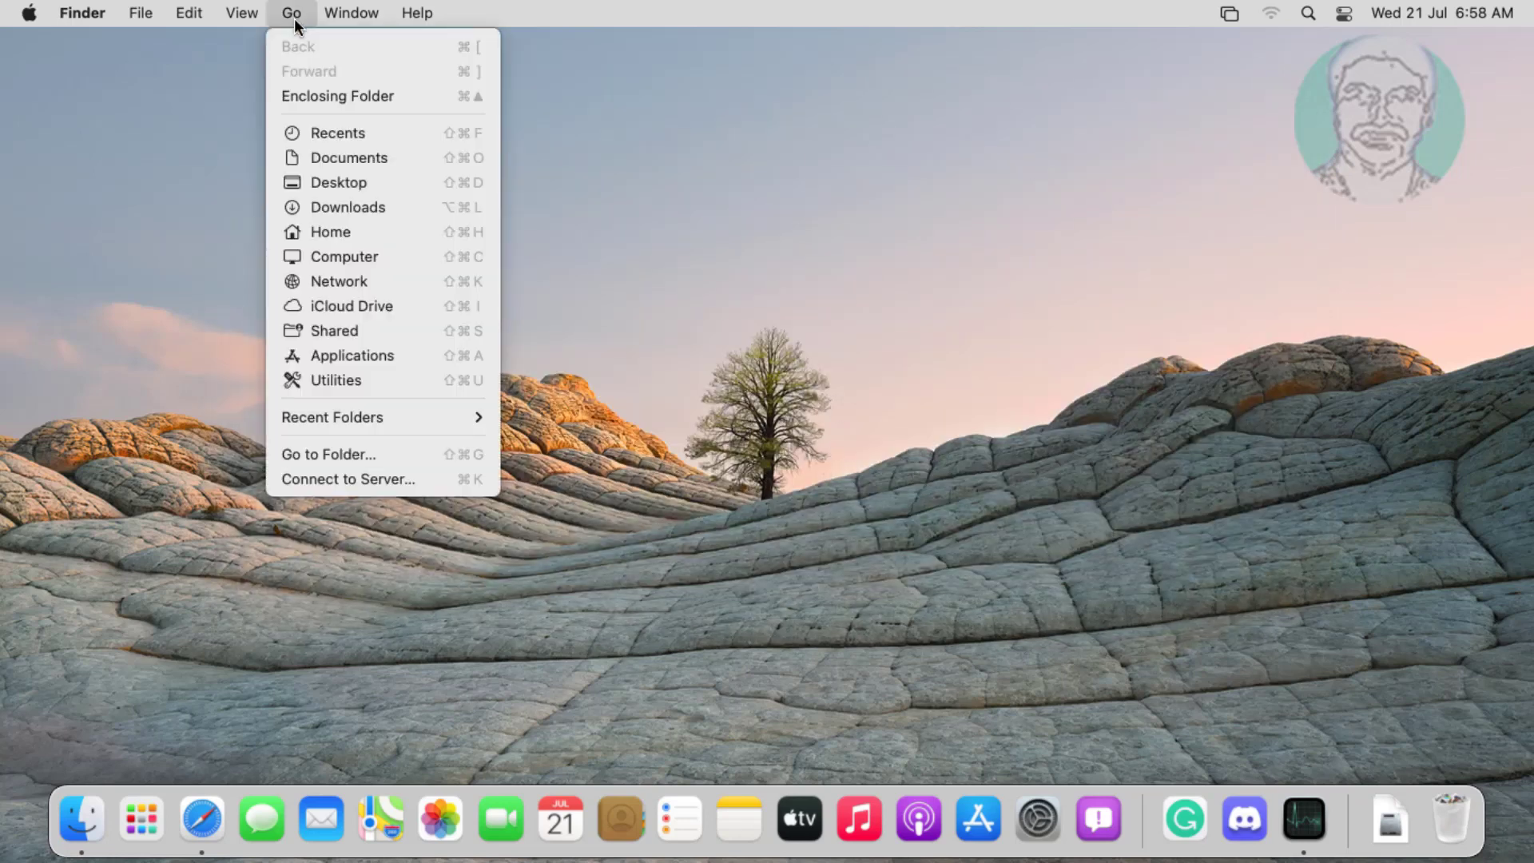
pyautogui.click(350, 456)
pyautogui.write('/')
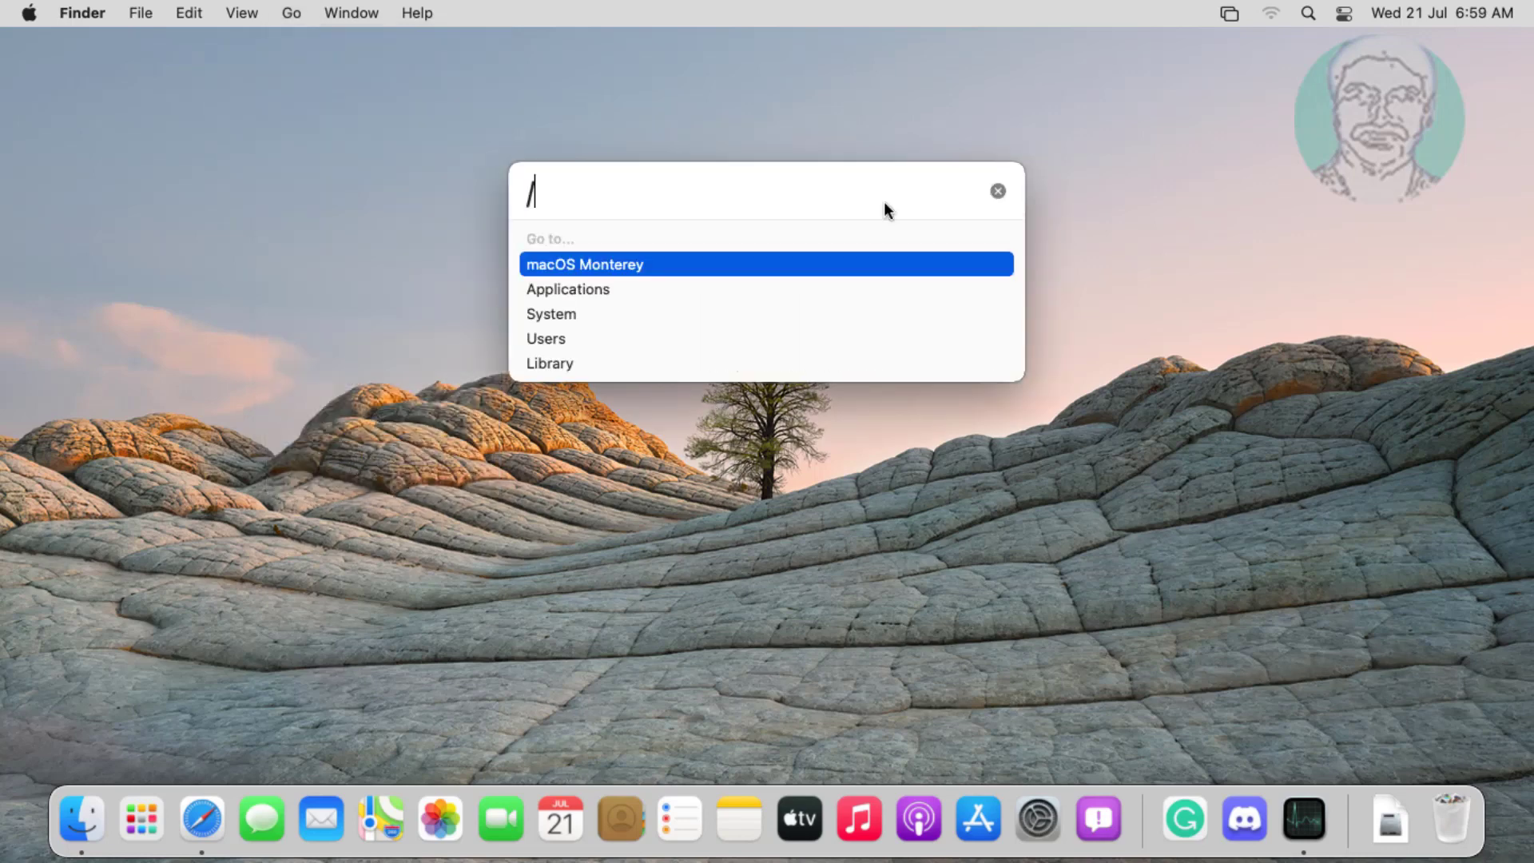
pyautogui.write('Lib')
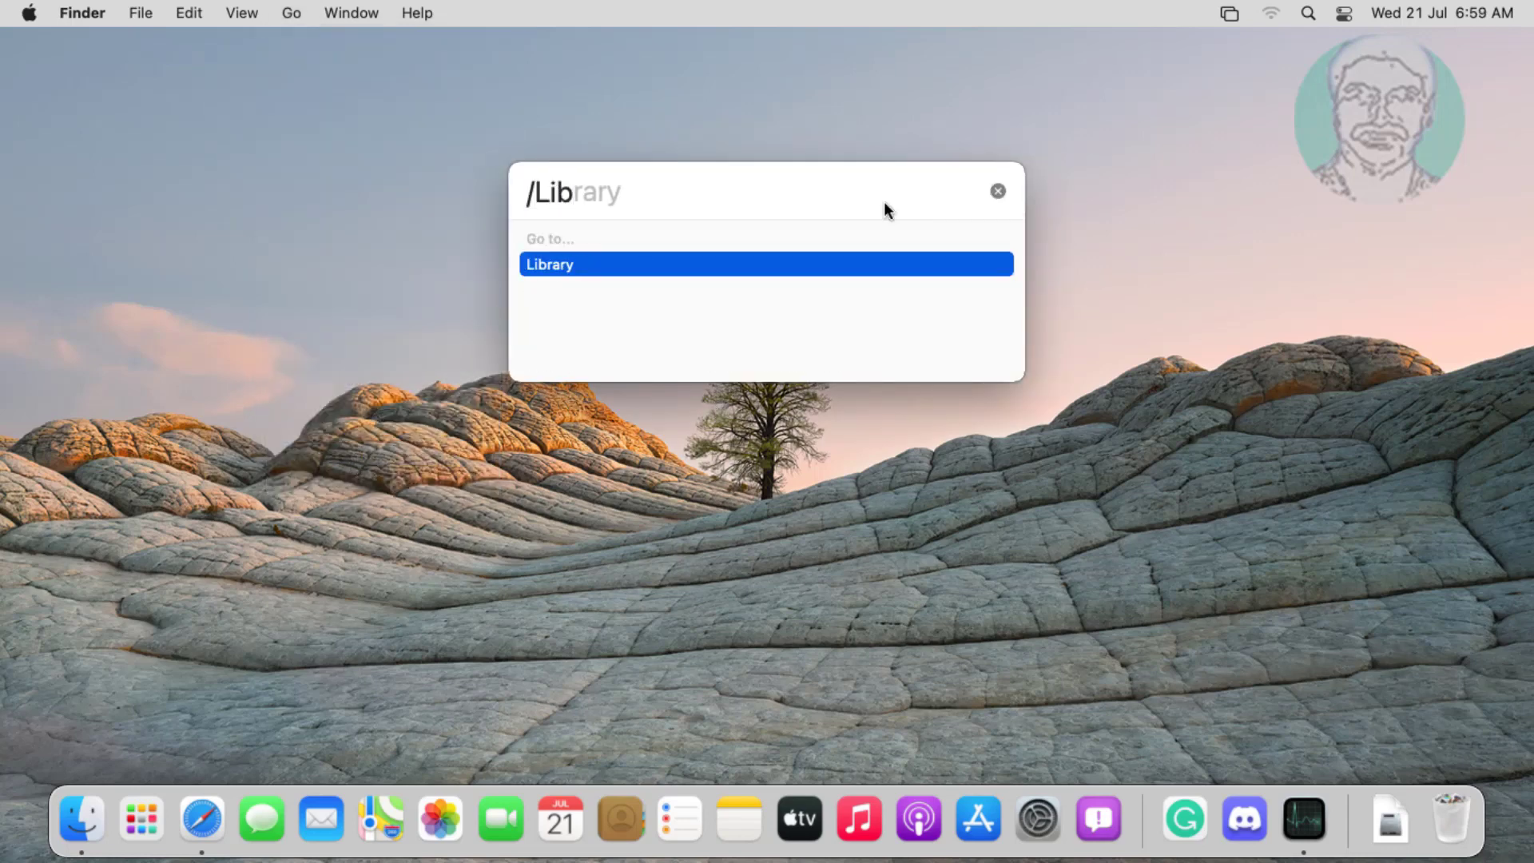
pyautogui.write('rary')
pyautogui.write('/Appl')
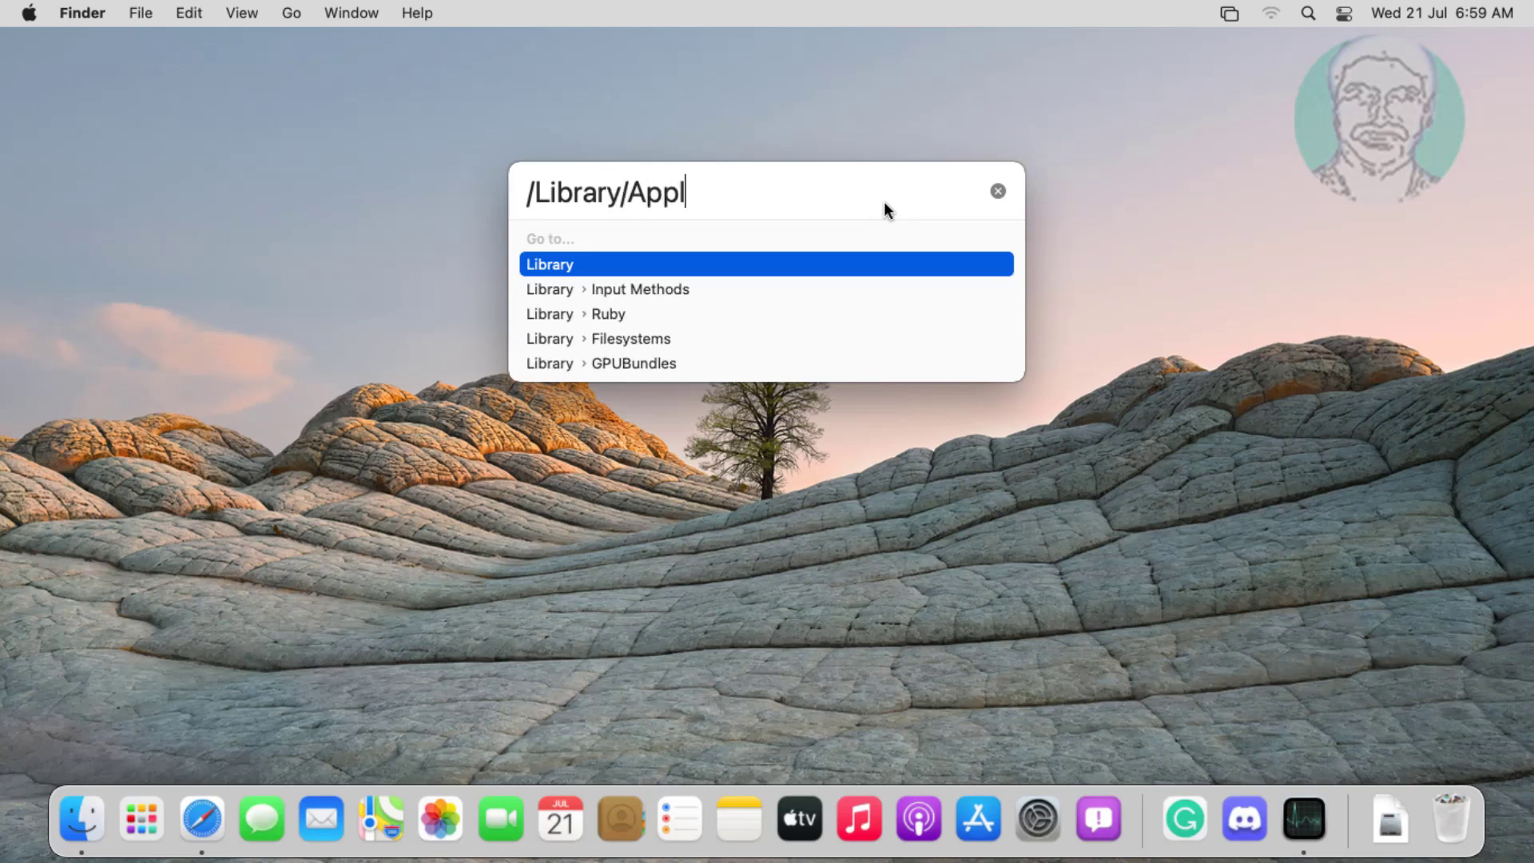
pyautogui.write('ication Su')
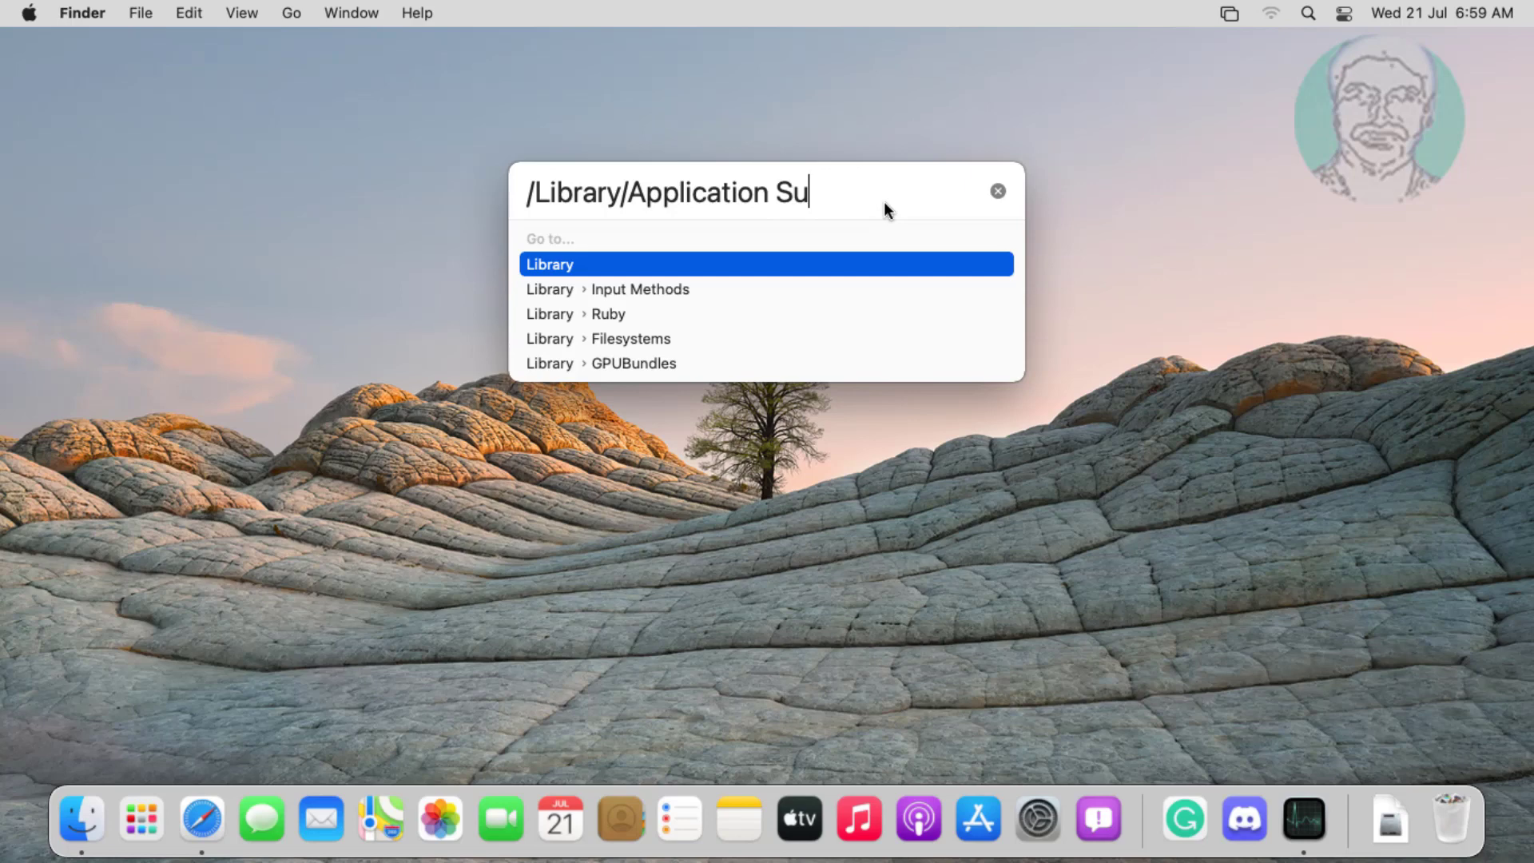
pyautogui.write('ppor')
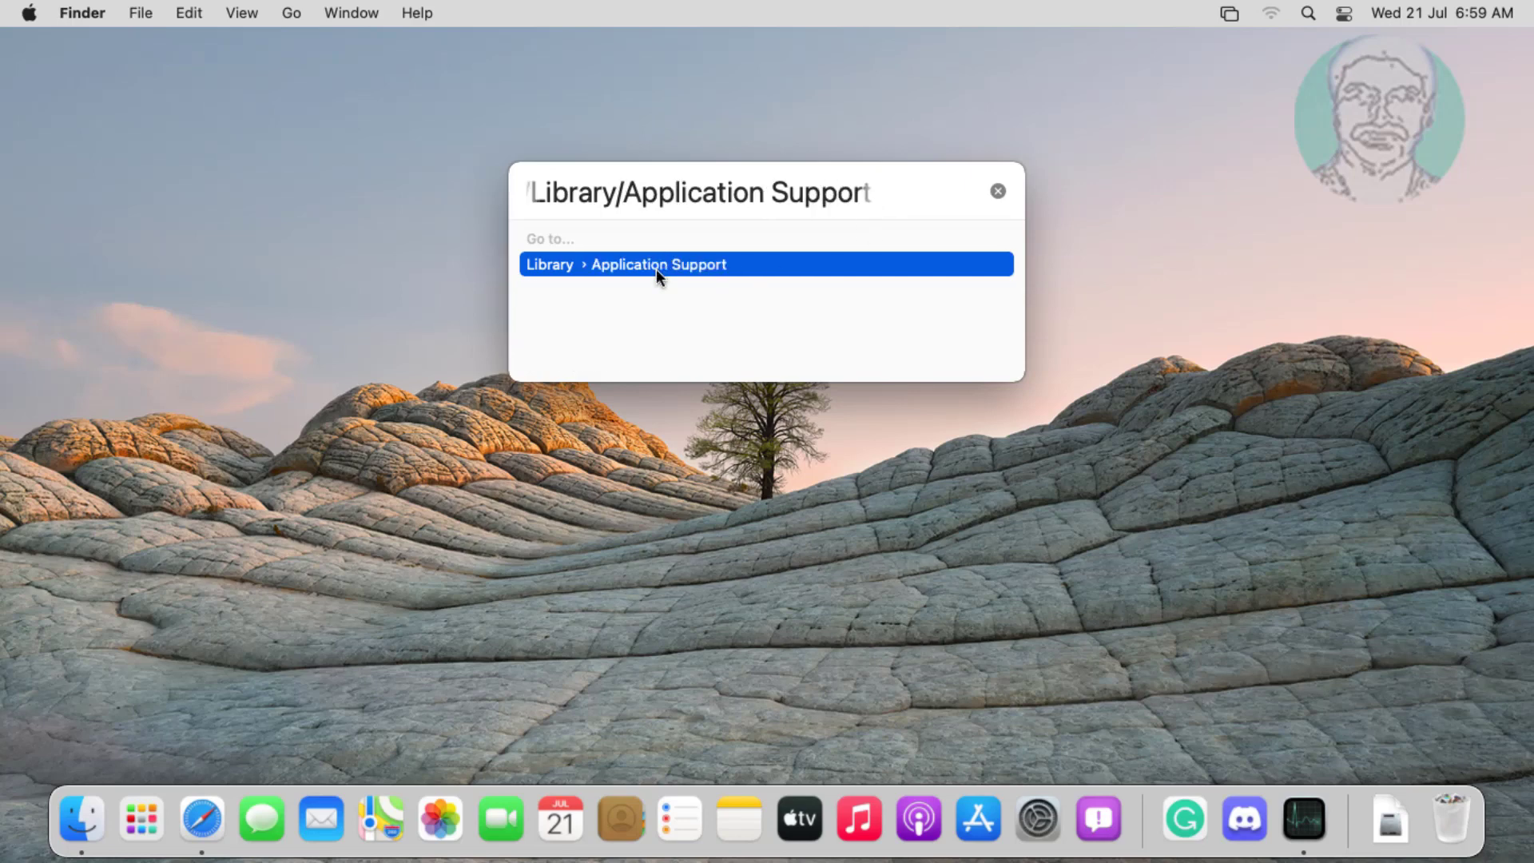
pyautogui.write('t/')
pyautogui.press('Return')
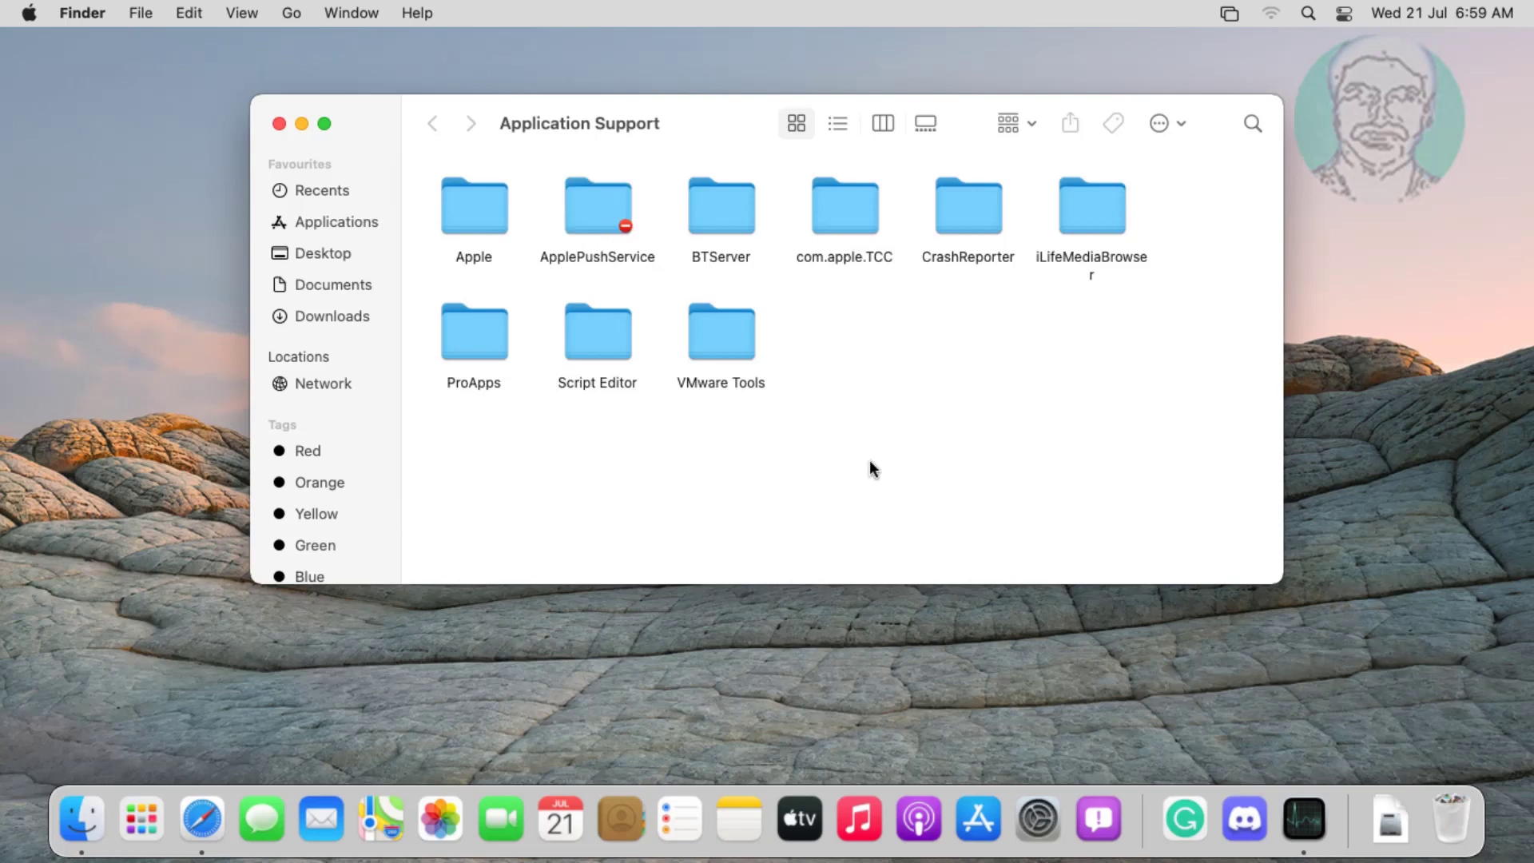
# - Close the Application Support window and restart the Mac from the Apple menu
pyautogui.click(282, 124)
pyautogui.click(28, 12)
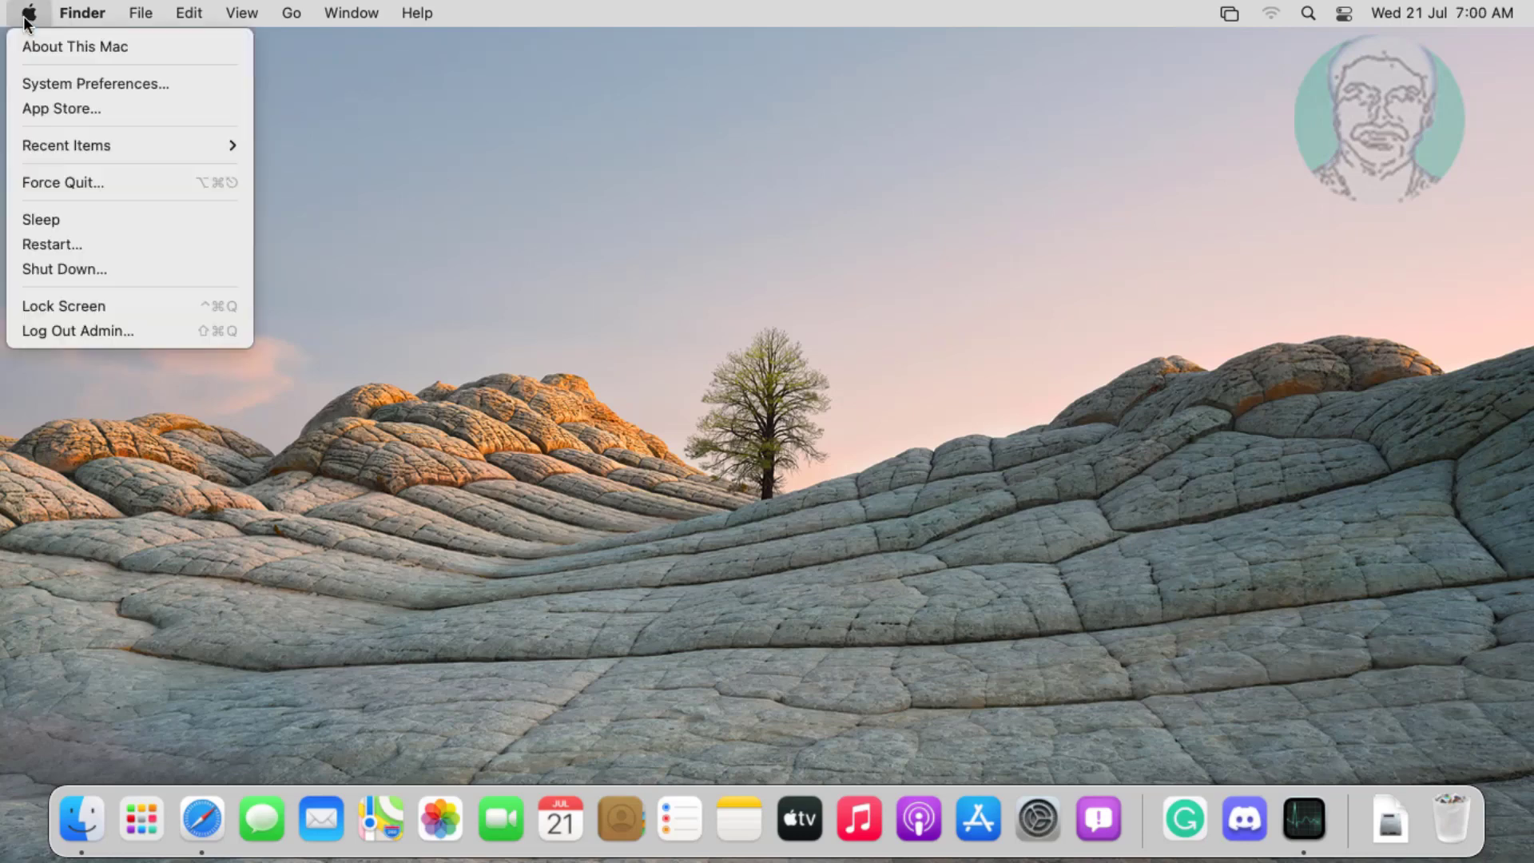
pyautogui.click(51, 248)
pyautogui.click(975, 333)
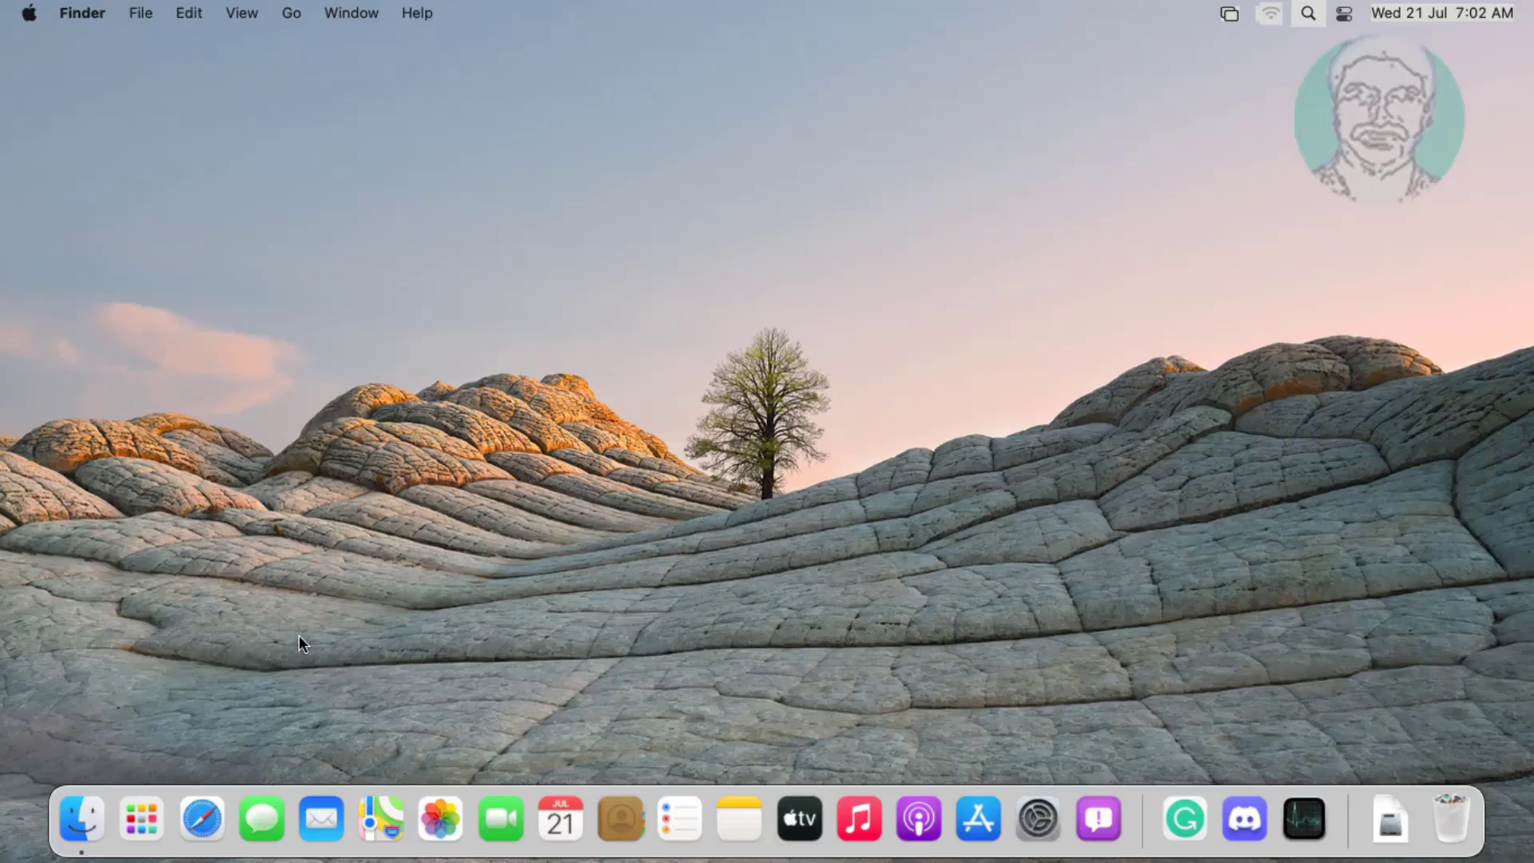
# - Launch Safari and search Google for 'discord download'
pyautogui.click(204, 817)
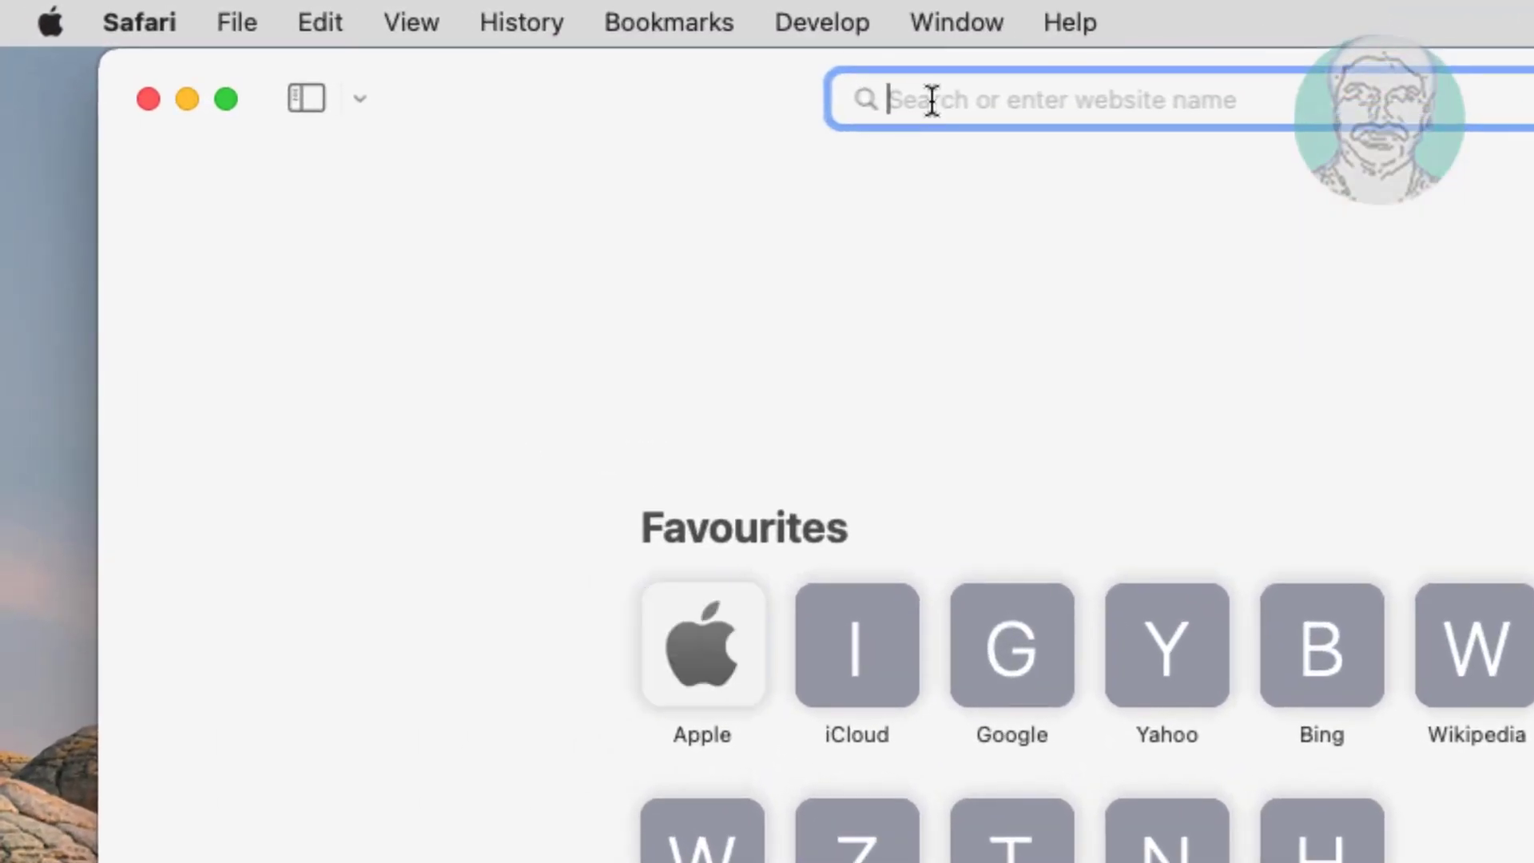
pyautogui.write('dis')
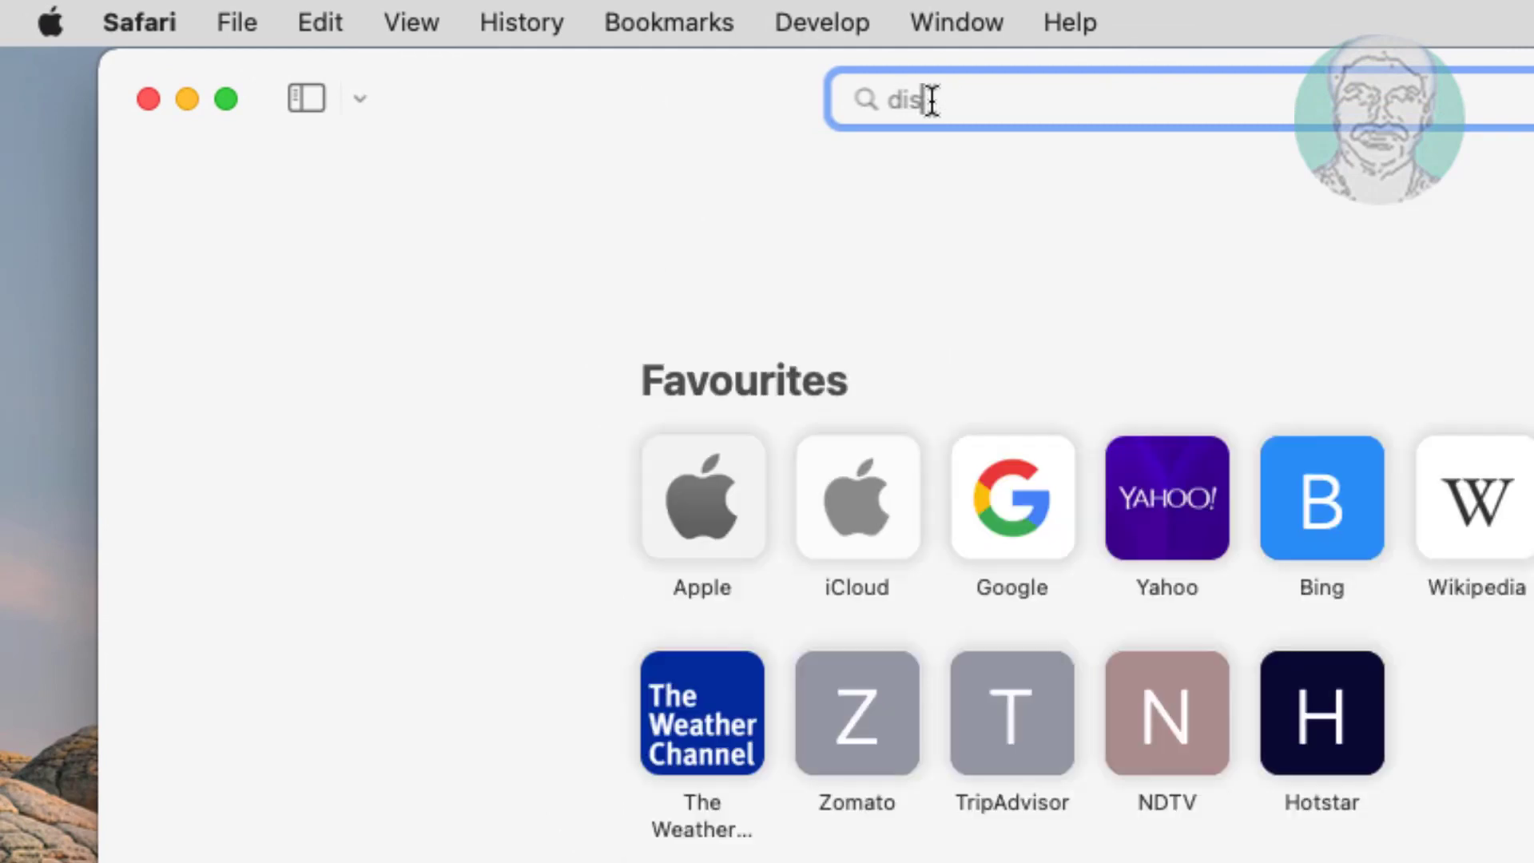
pyautogui.write('cord')
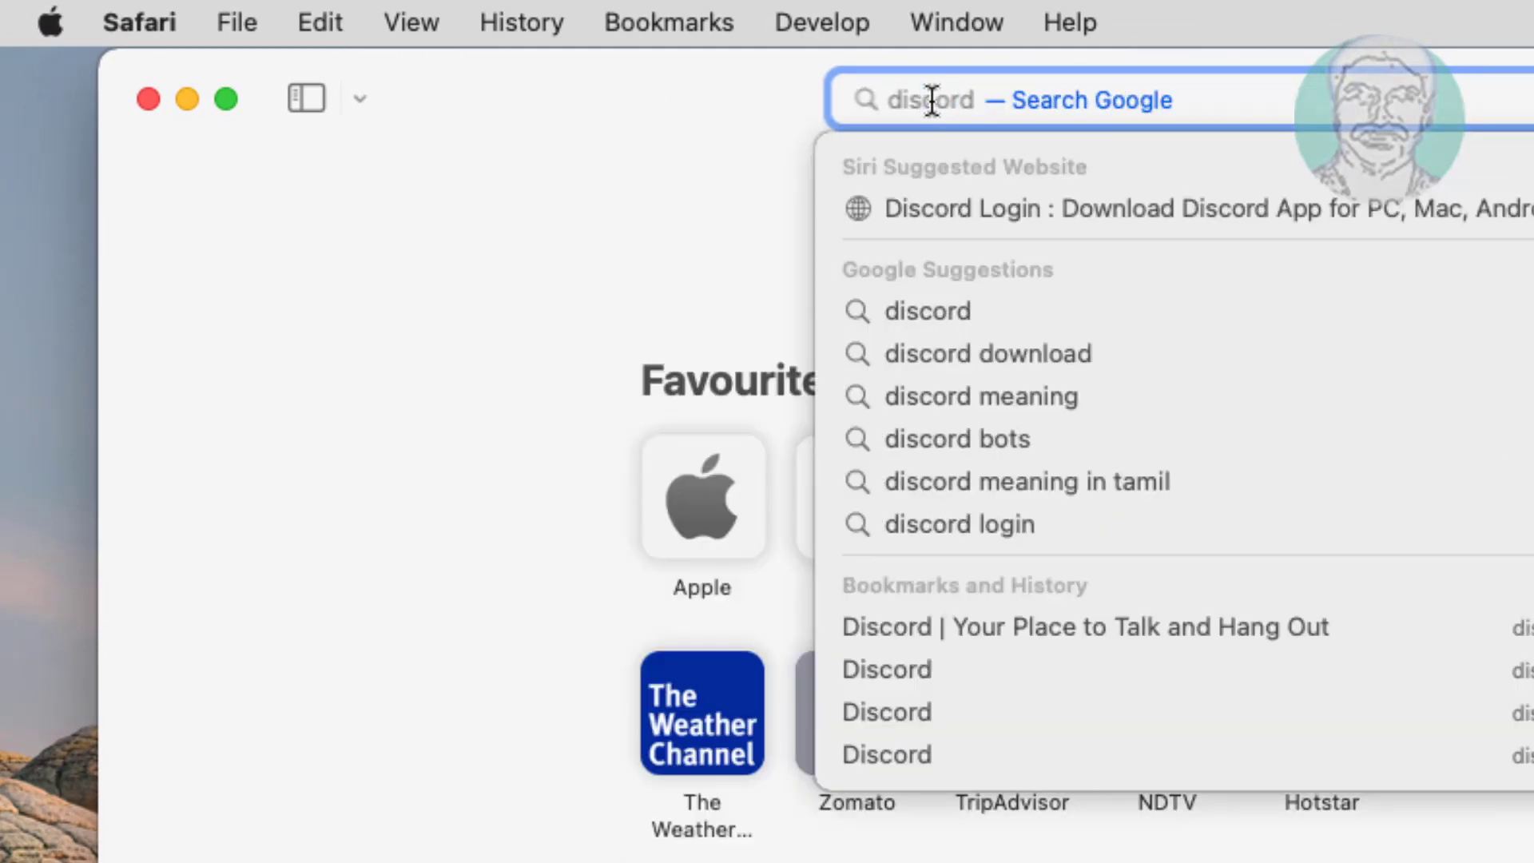
pyautogui.write(' download')
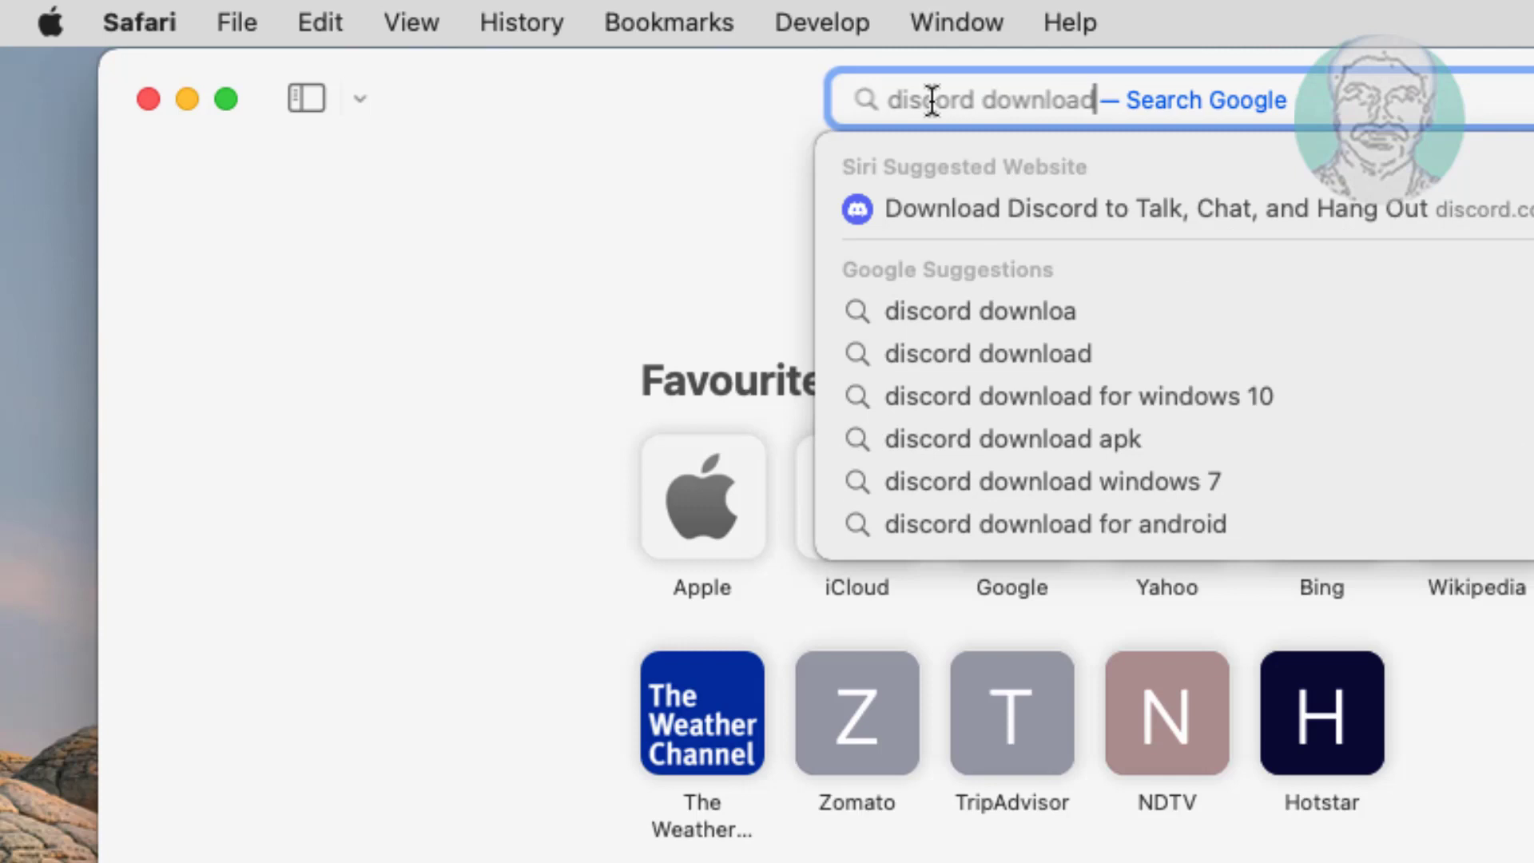
pyautogui.press('Return')
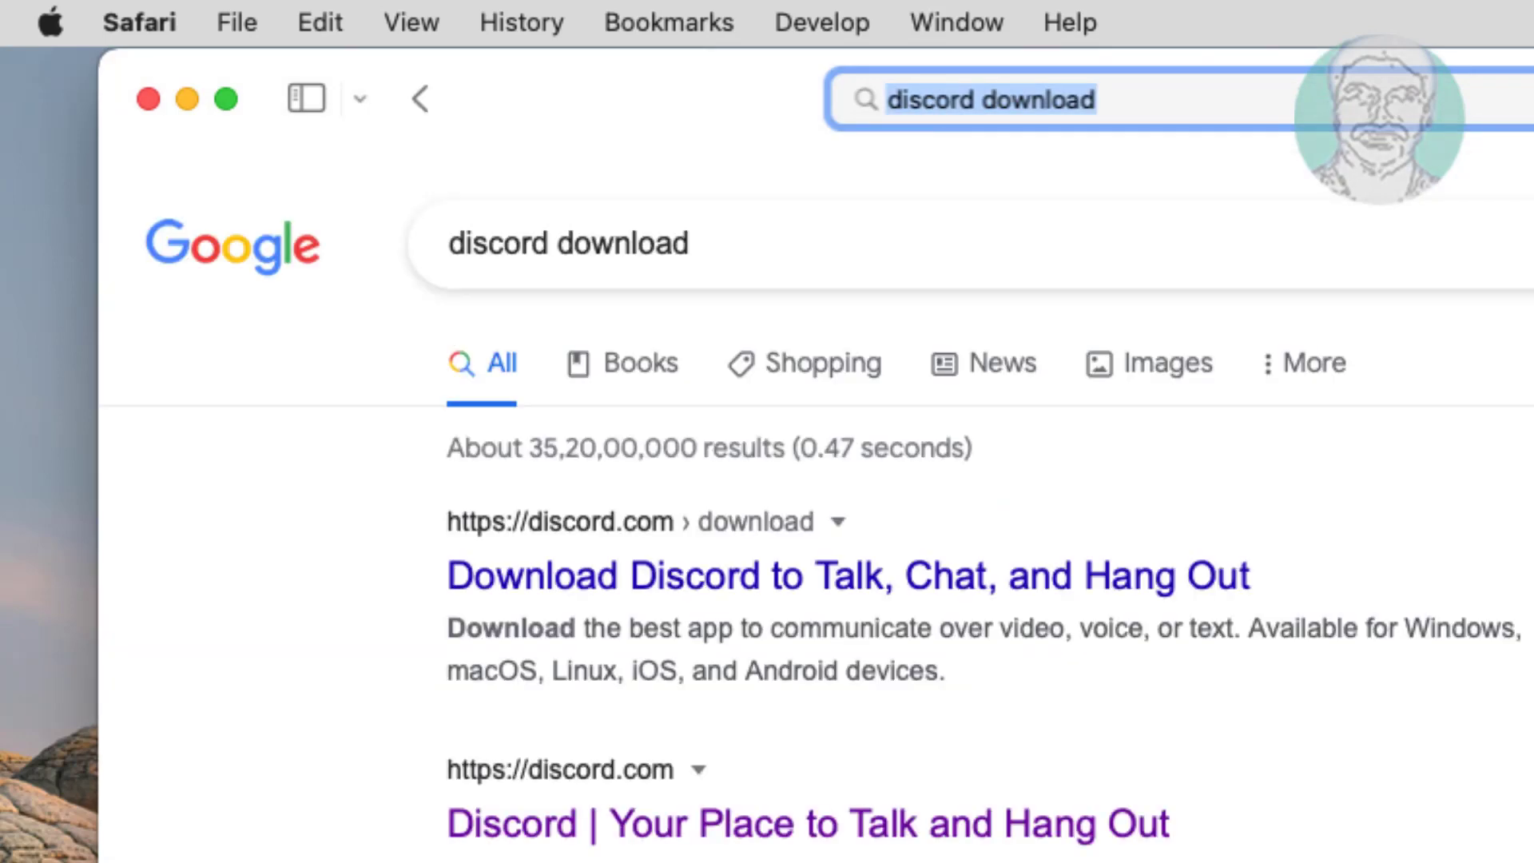
# - Download Discord.dmg for Mac from discord.com and open it from Downloads
pyautogui.click(615, 586)
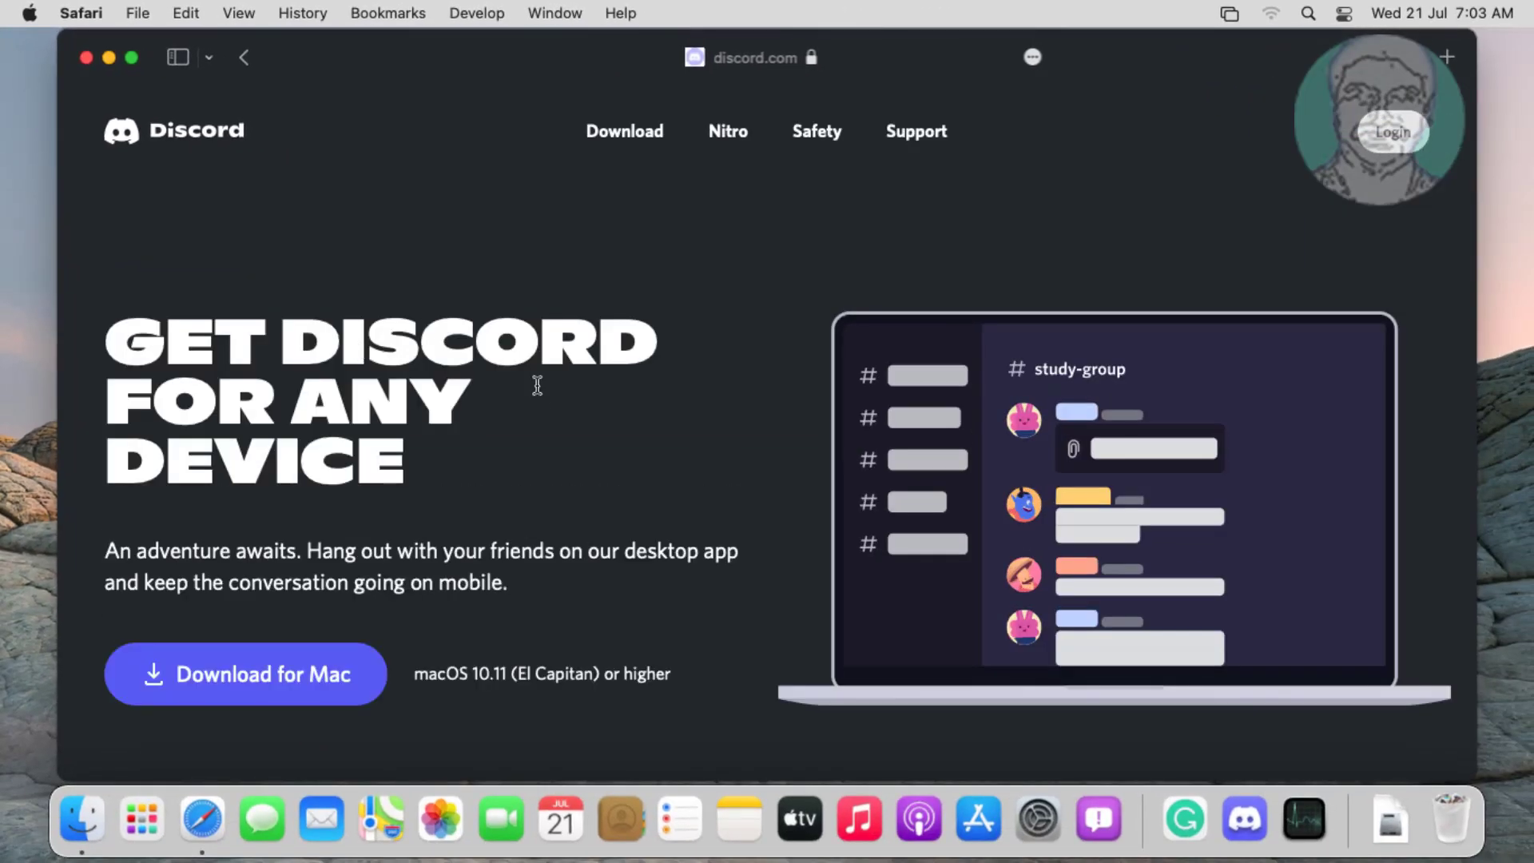
pyautogui.click(248, 677)
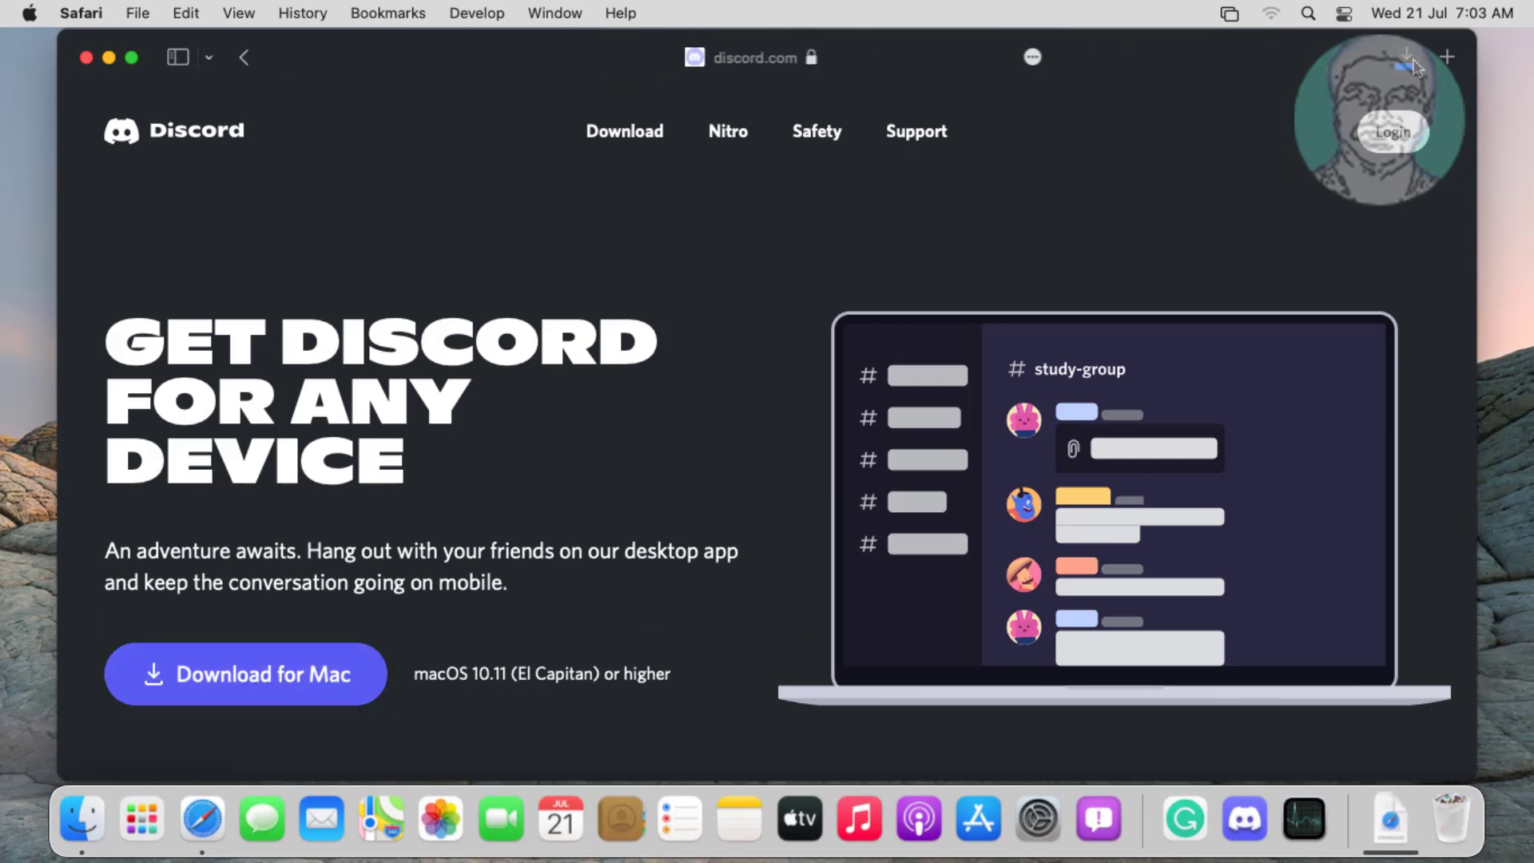
pyautogui.click(1405, 57)
pyautogui.click(1319, 176)
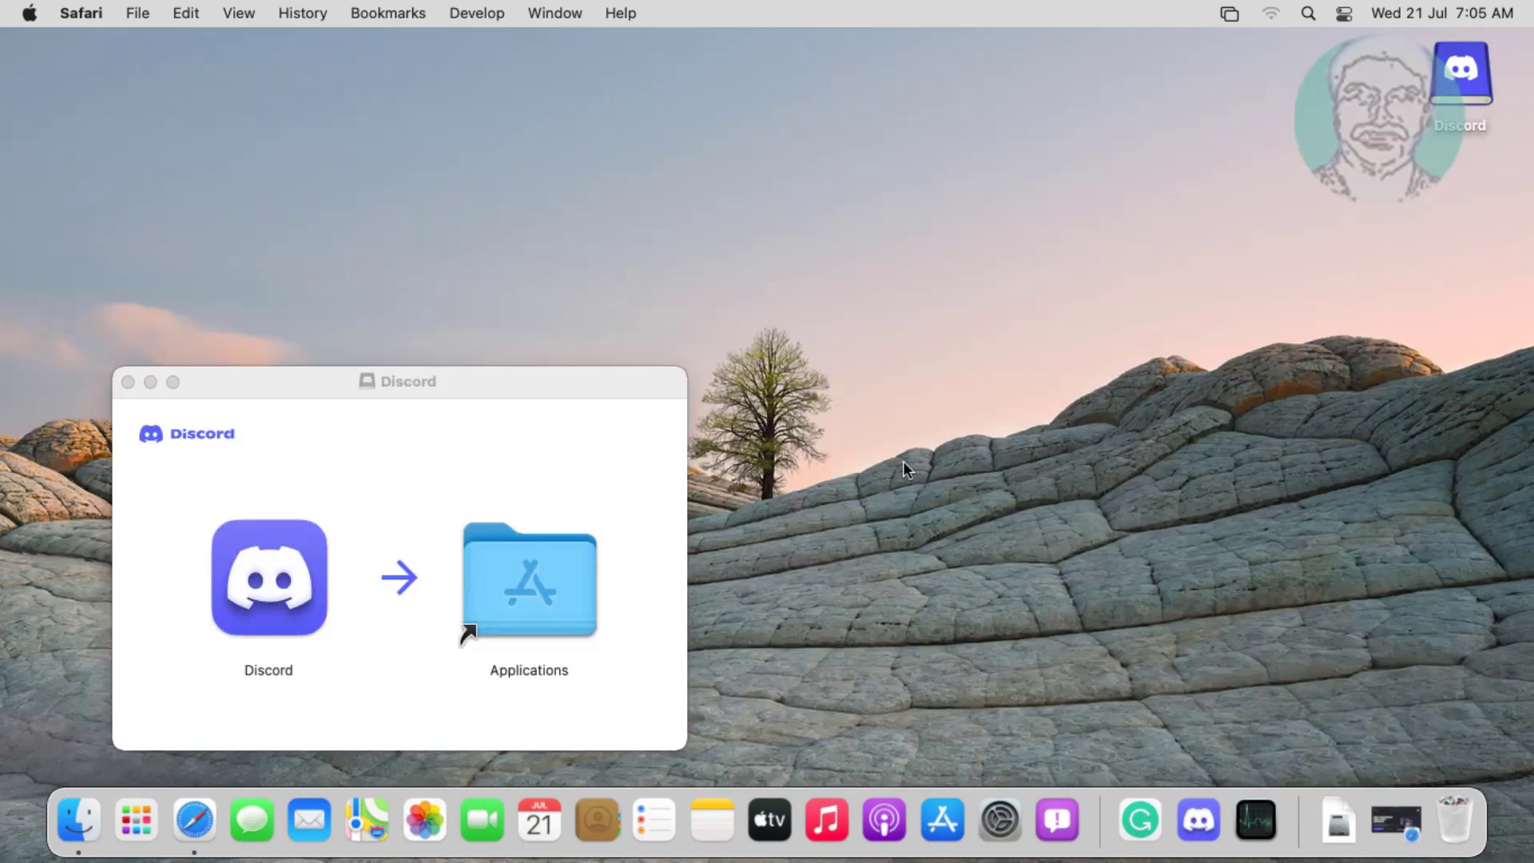
# - Drag the Discord app onto Applications and close the installer window
pyautogui.moveTo(288, 587); pyautogui.dragTo(548, 590)
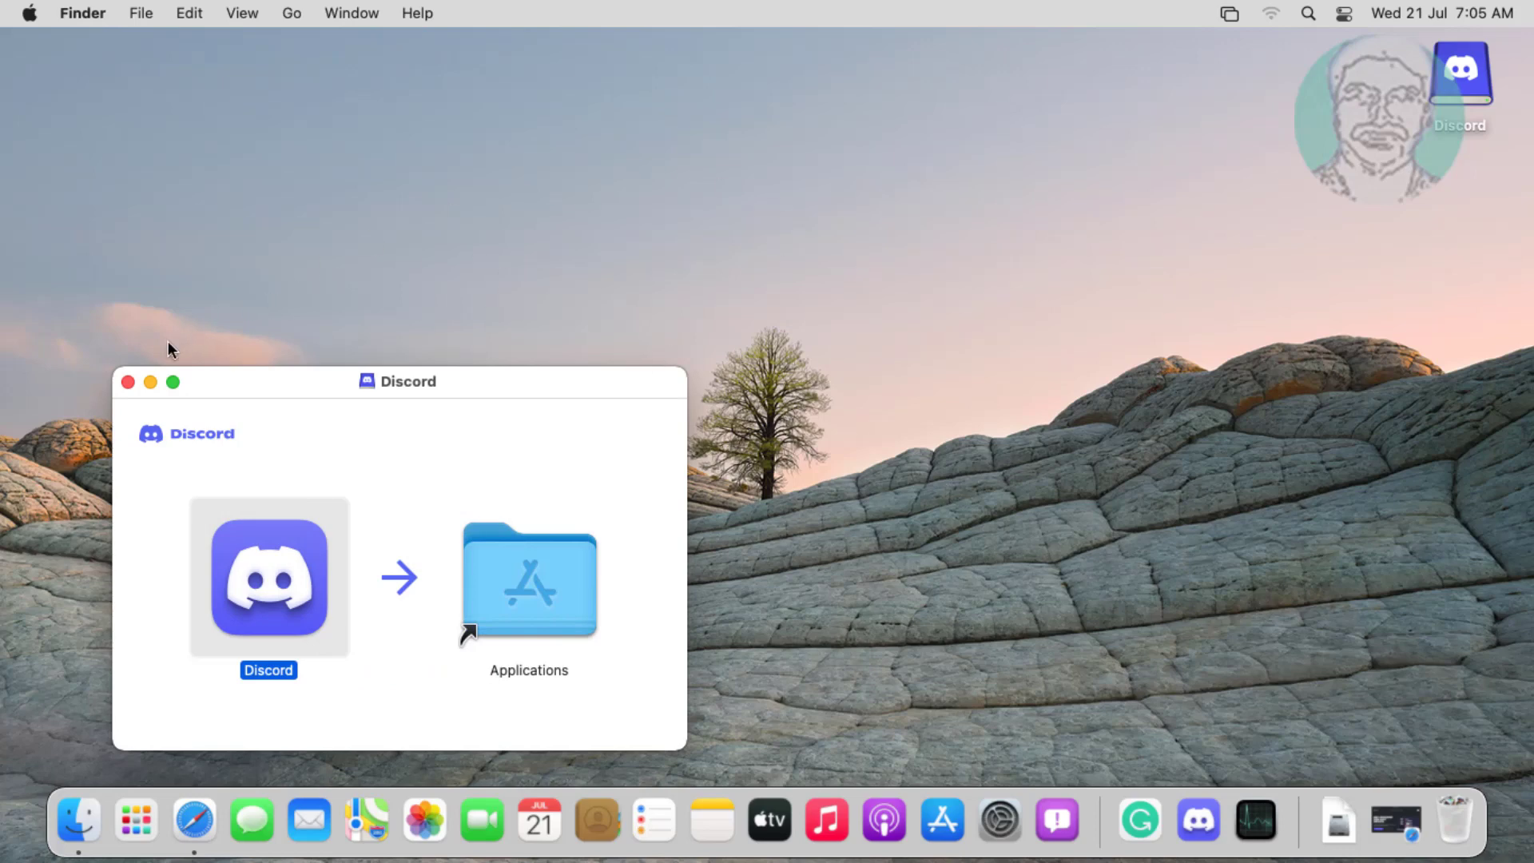
pyautogui.click(129, 382)
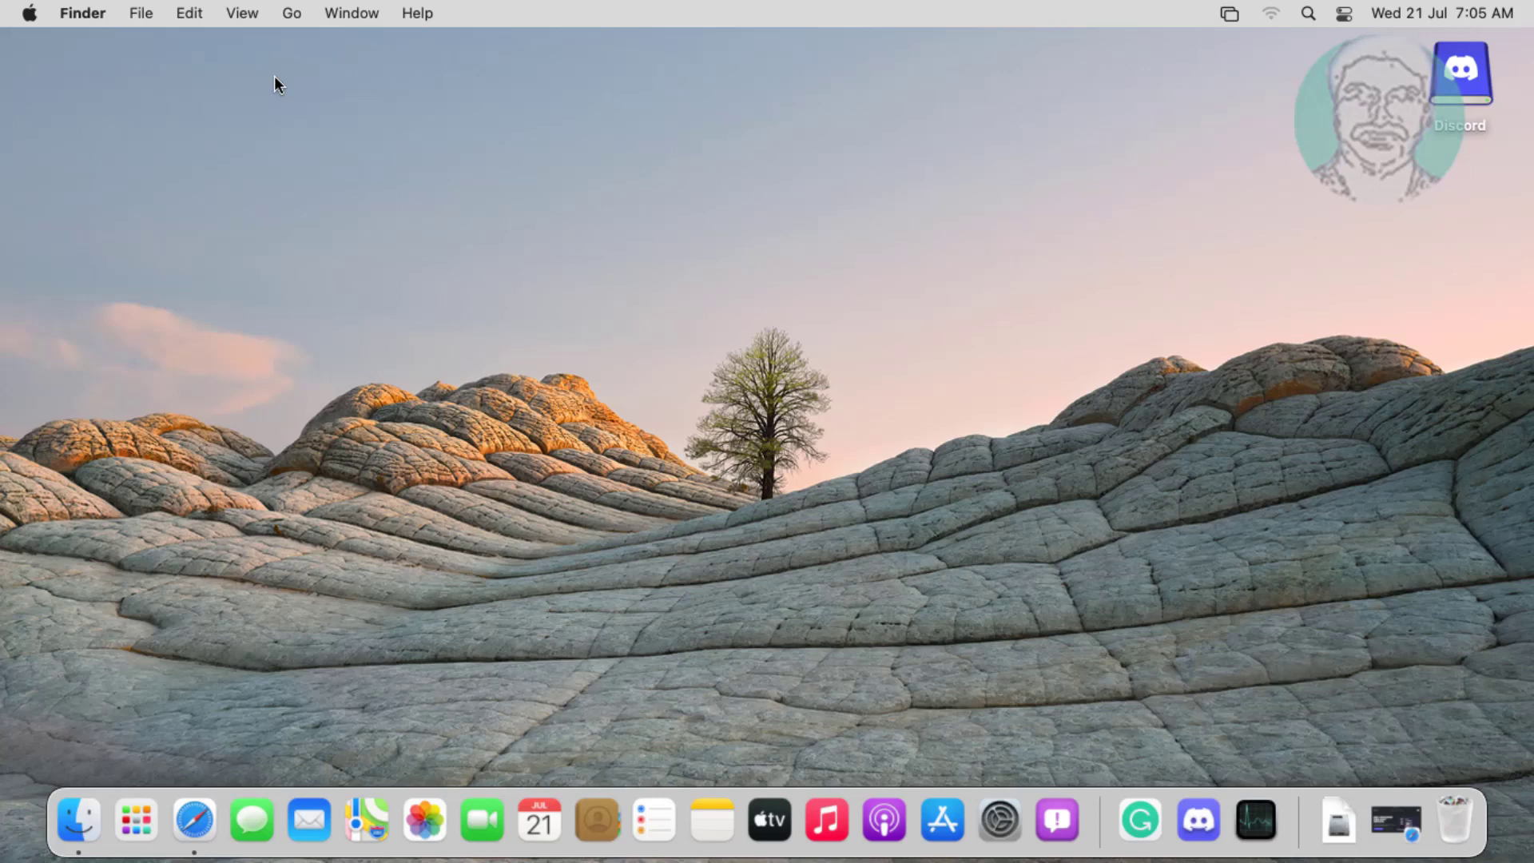
# - Launch Discord from the Applications folder and close that Finder window
pyautogui.click(290, 14)
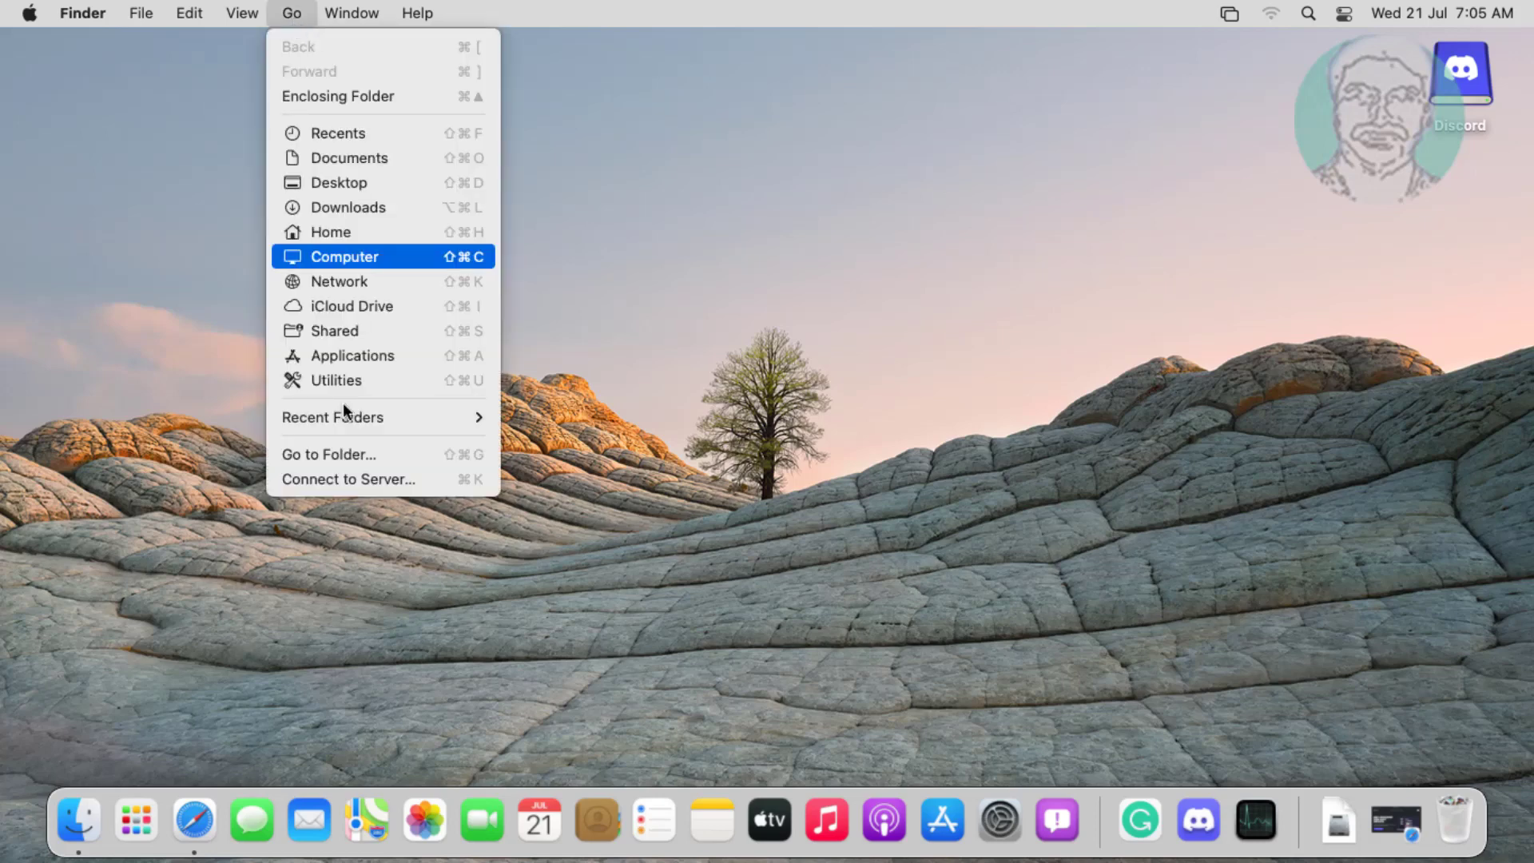
pyautogui.click(347, 354)
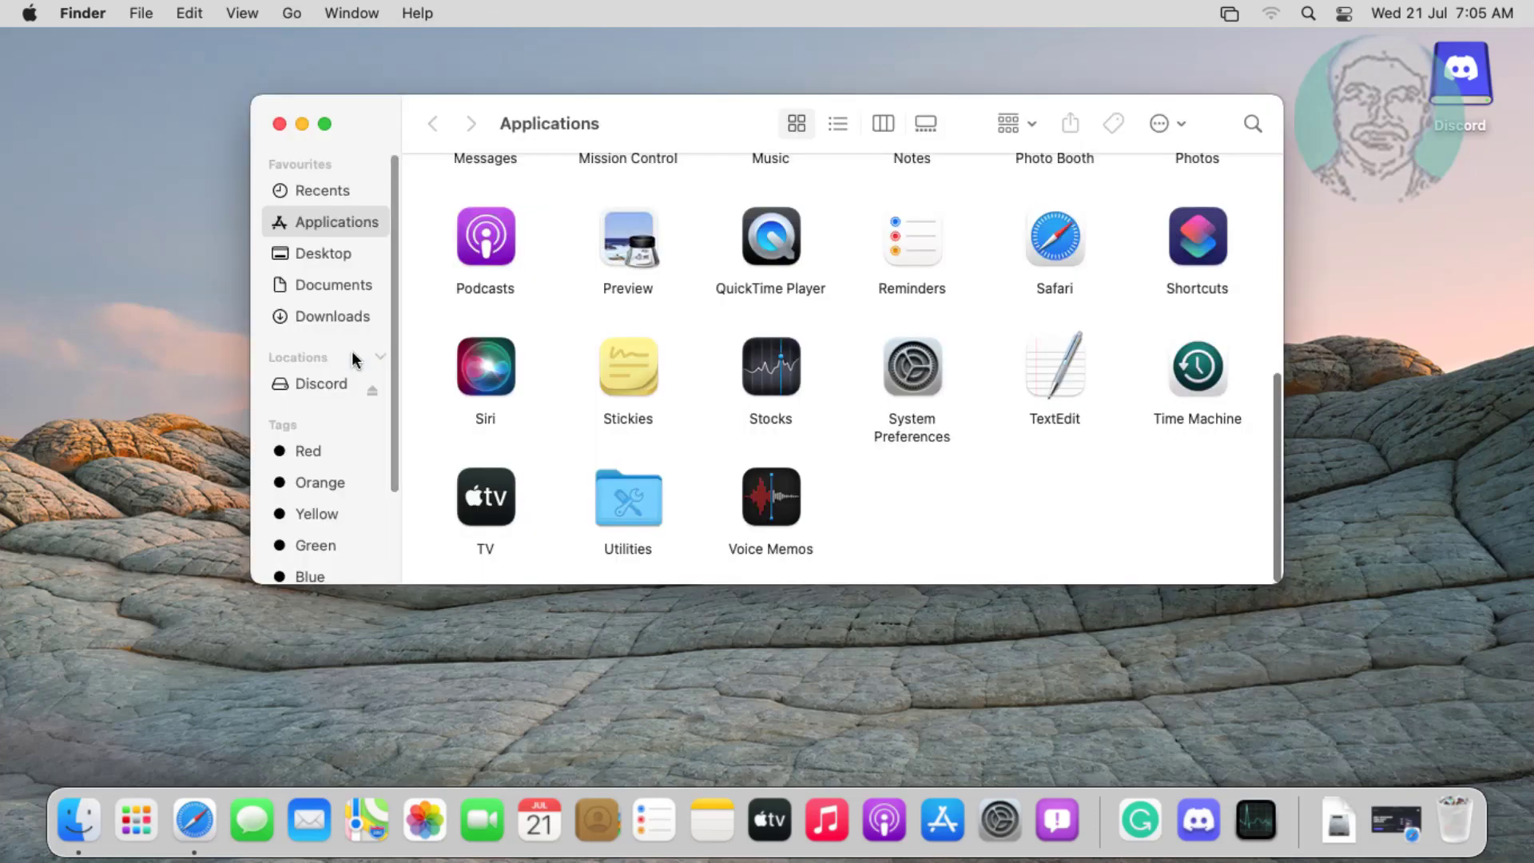
pyautogui.scroll(5, 703, 359)
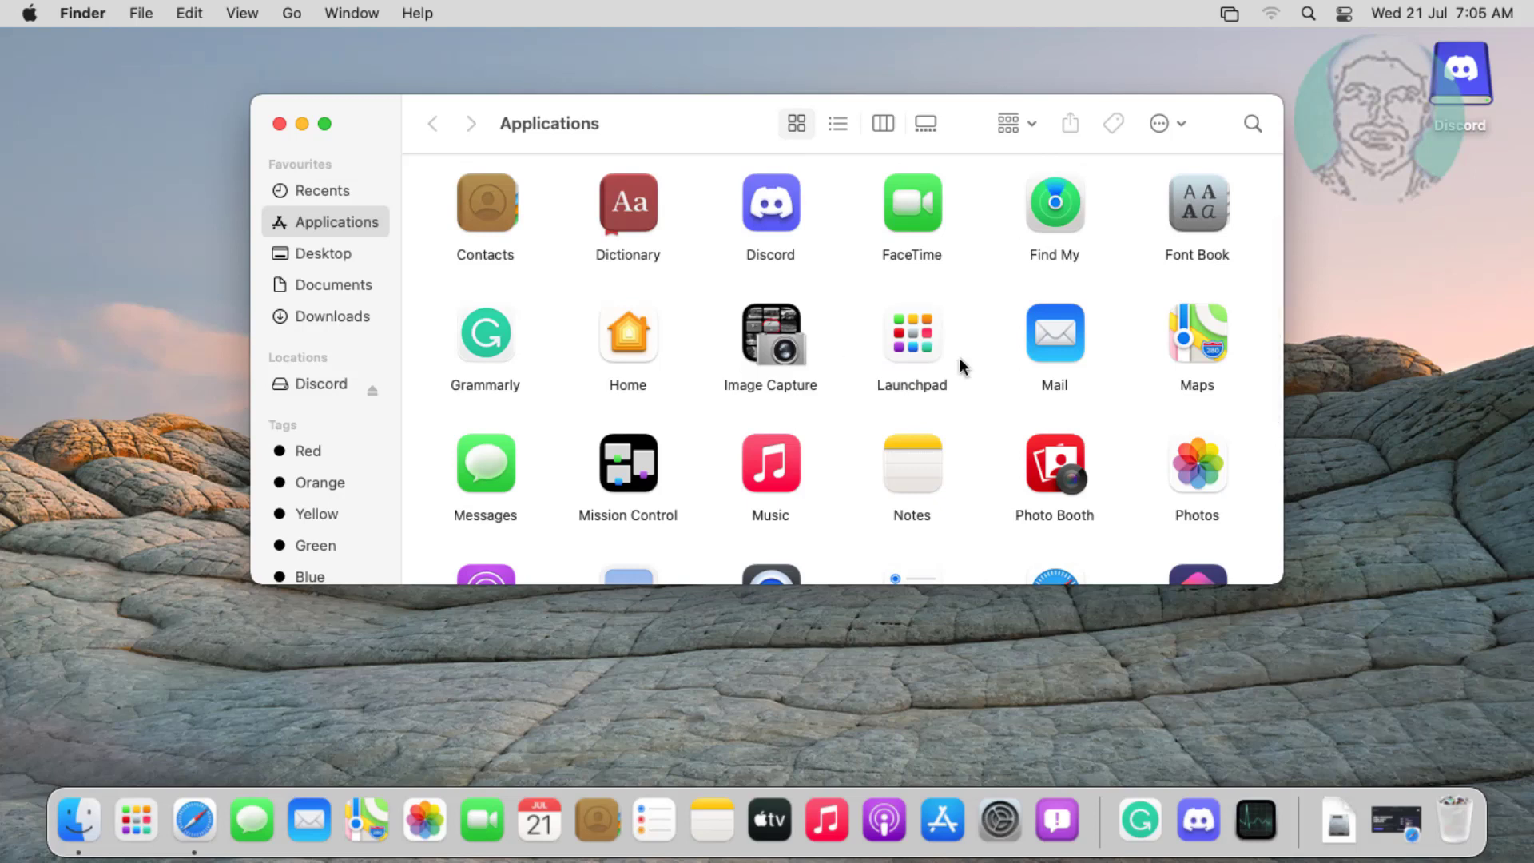
pyautogui.scroll(3, 1021, 360)
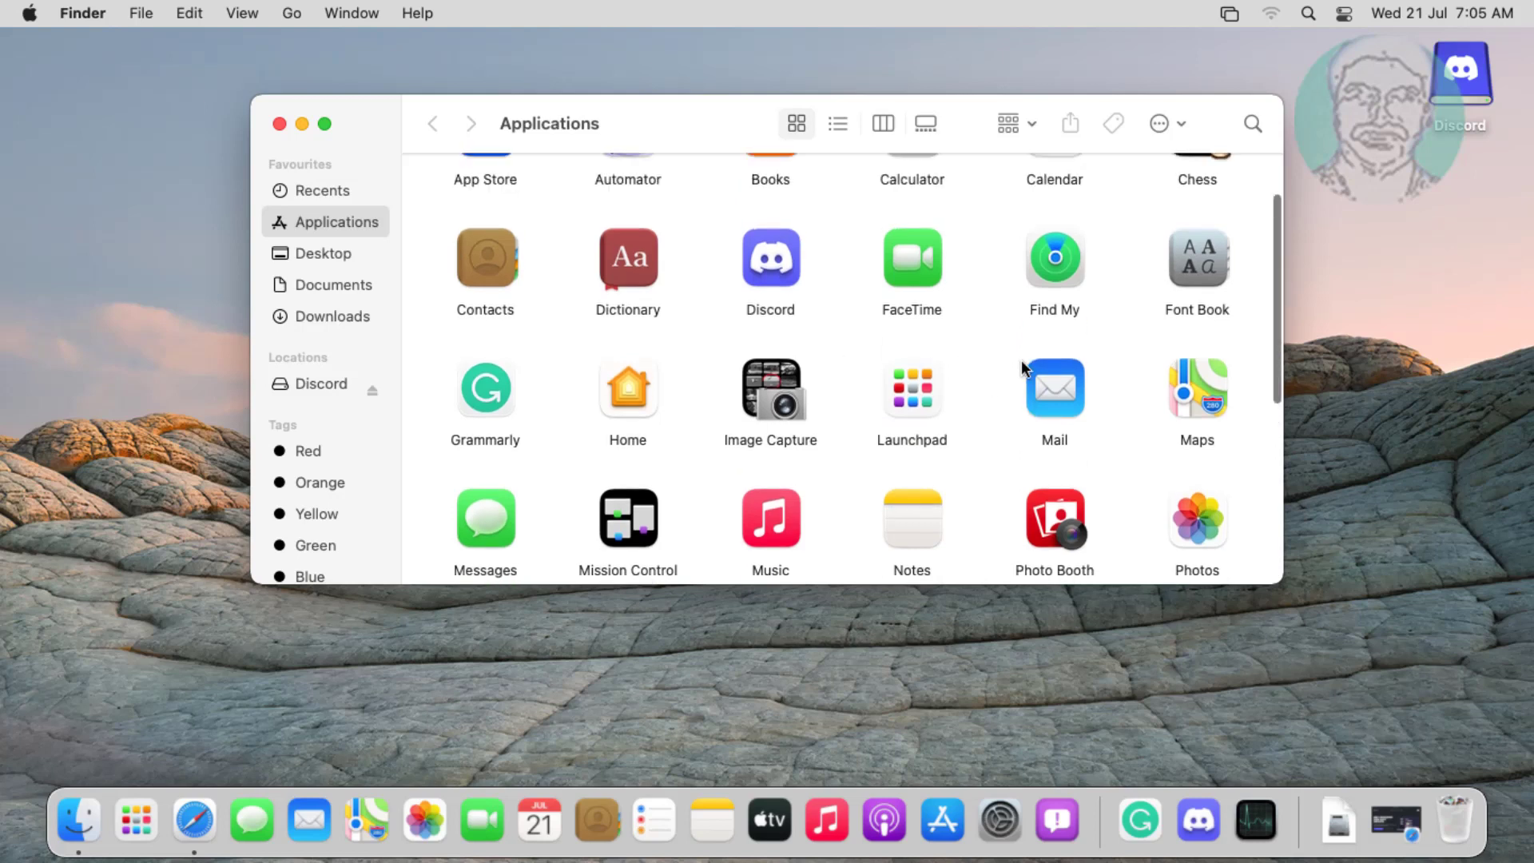
pyautogui.doubleClick(769, 345)
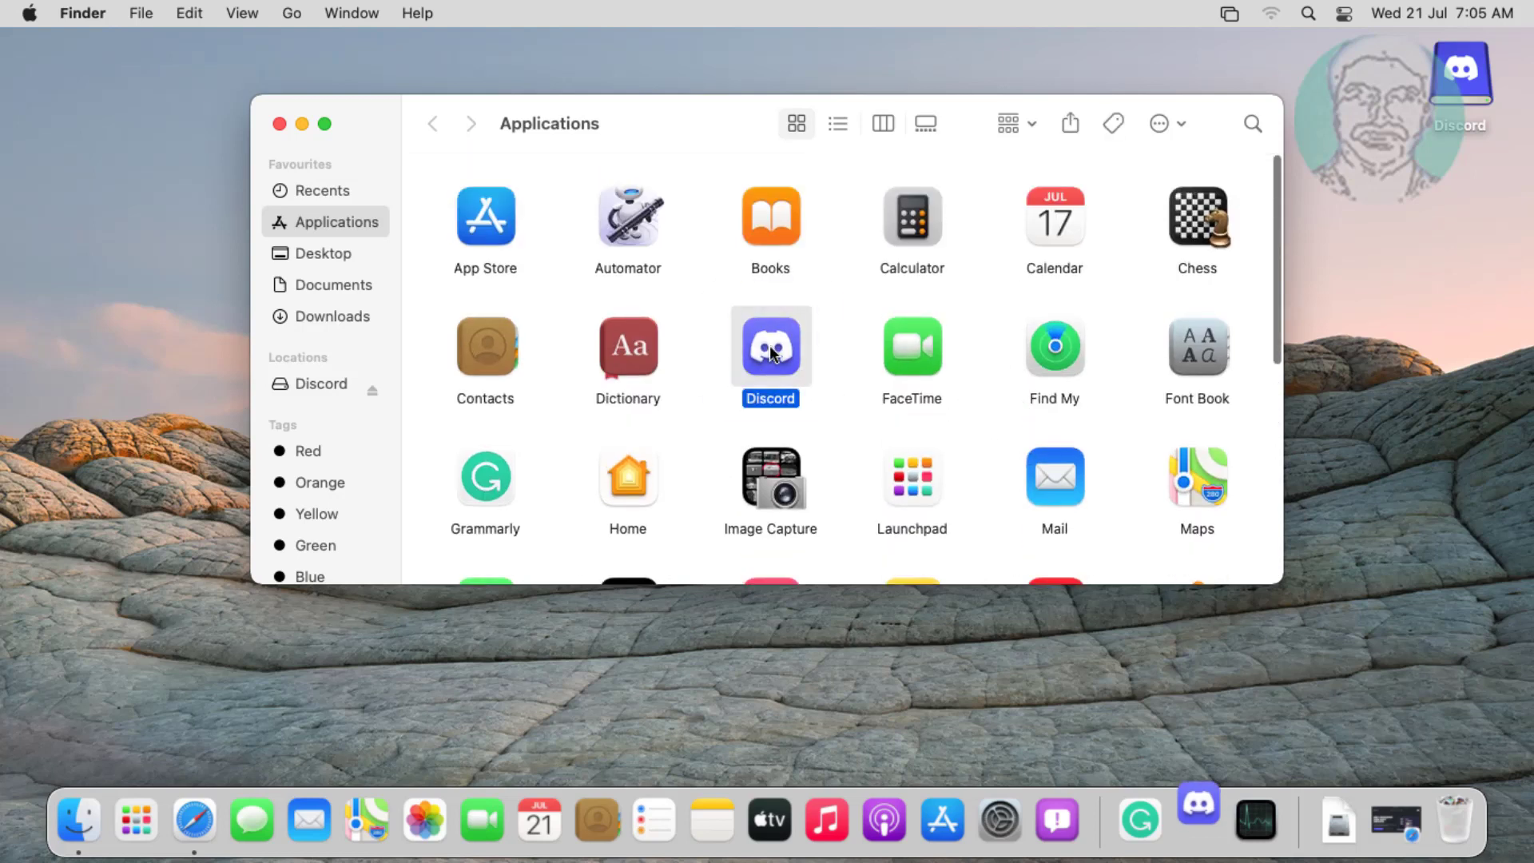
pyautogui.click(279, 122)
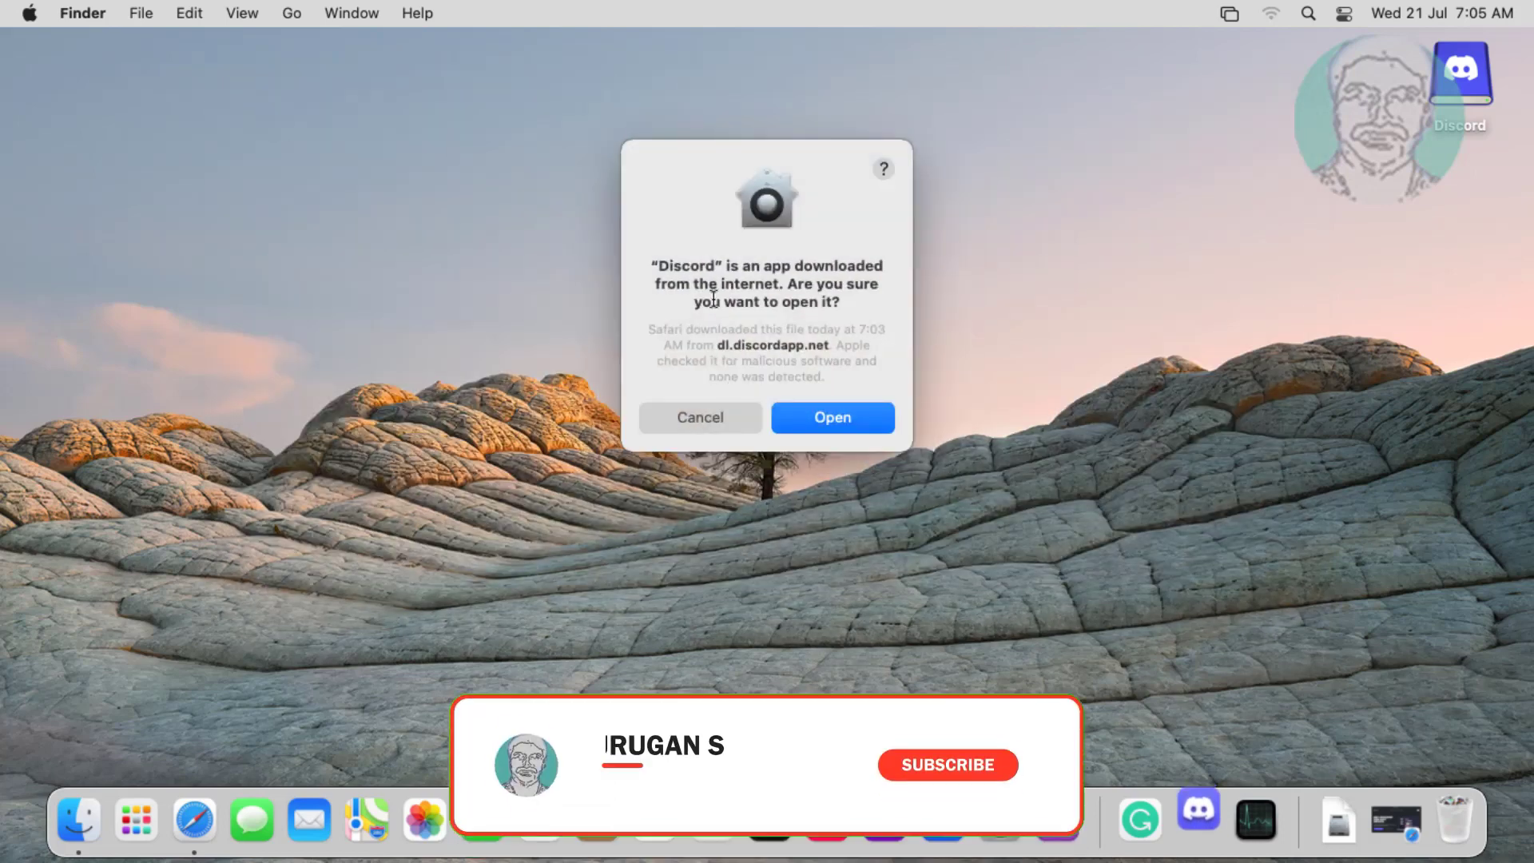
# - Confirm opening the downloaded Discord app so it updates and reaches the Welcome back login screen
pyautogui.click(809, 418)
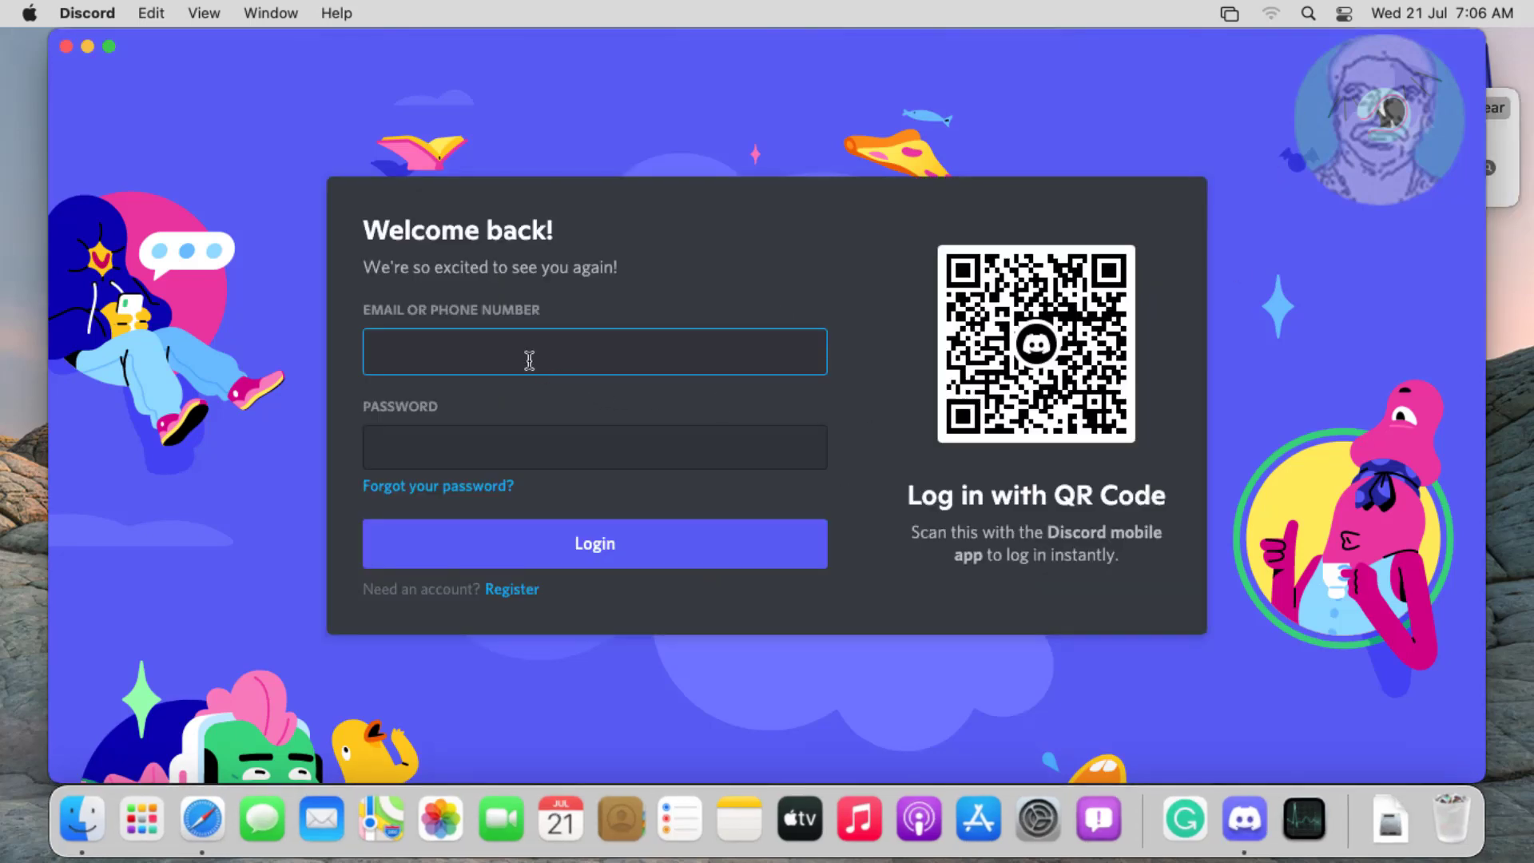
pyautogui.write('murugan')
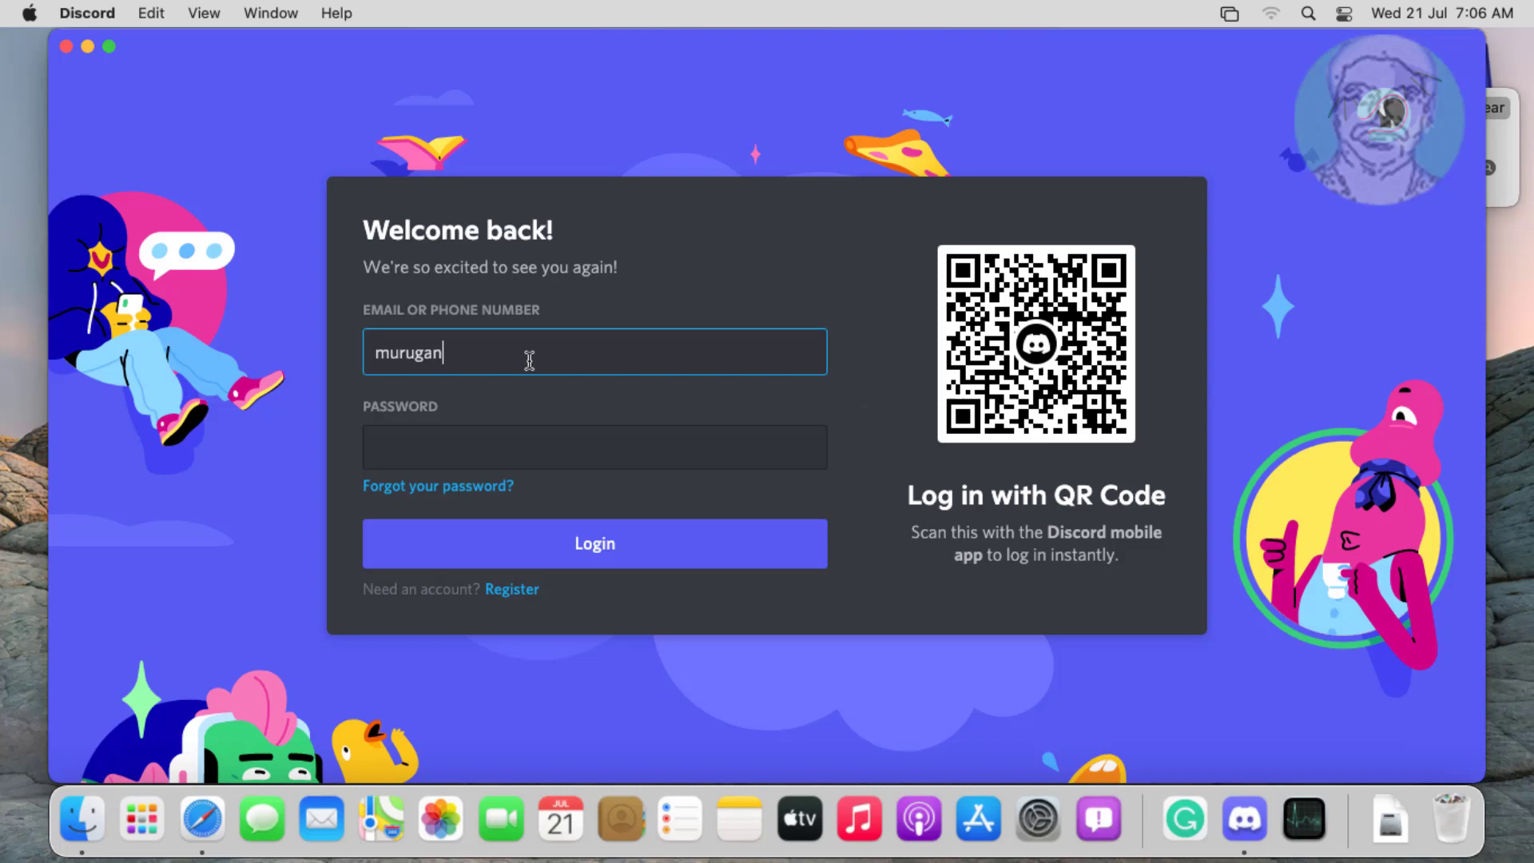